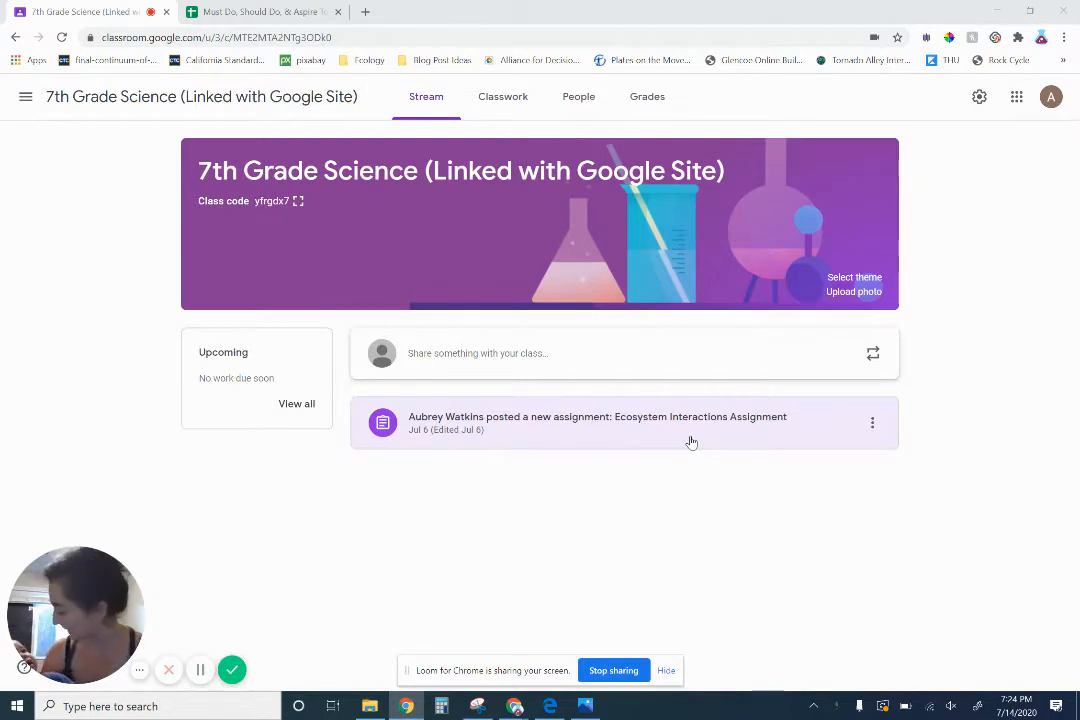
left_click(873, 426)
left_click(860, 479)
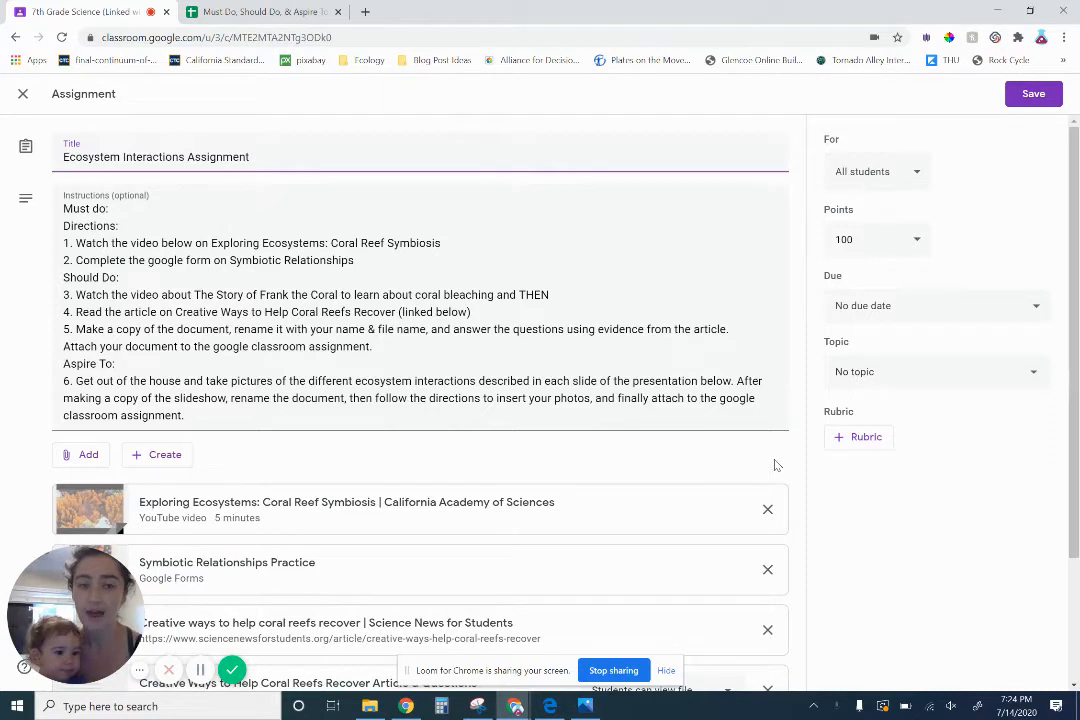
left_click(849, 441)
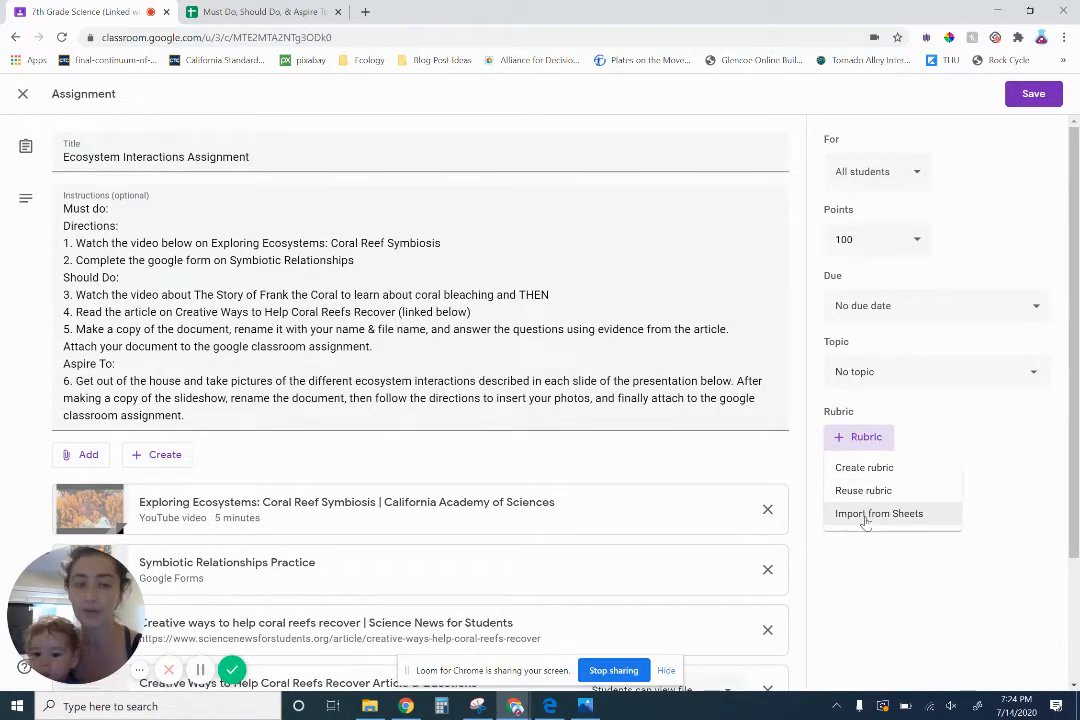
scroll(865, 521, "left", 5)
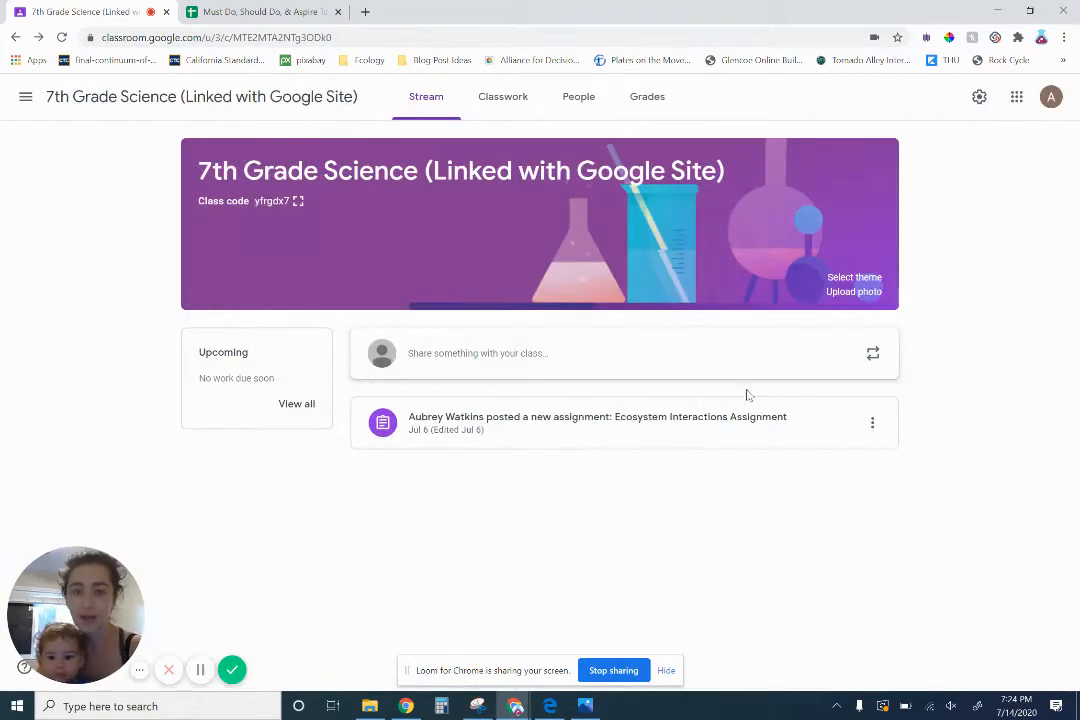
left_click(872, 422)
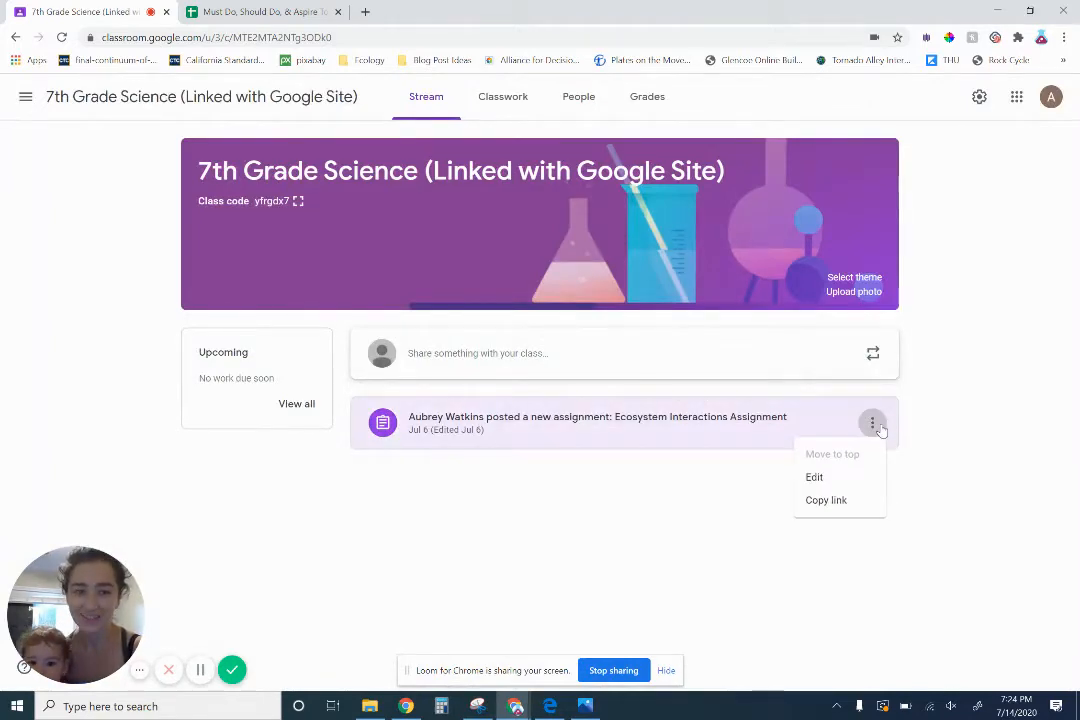
left_click(852, 484)
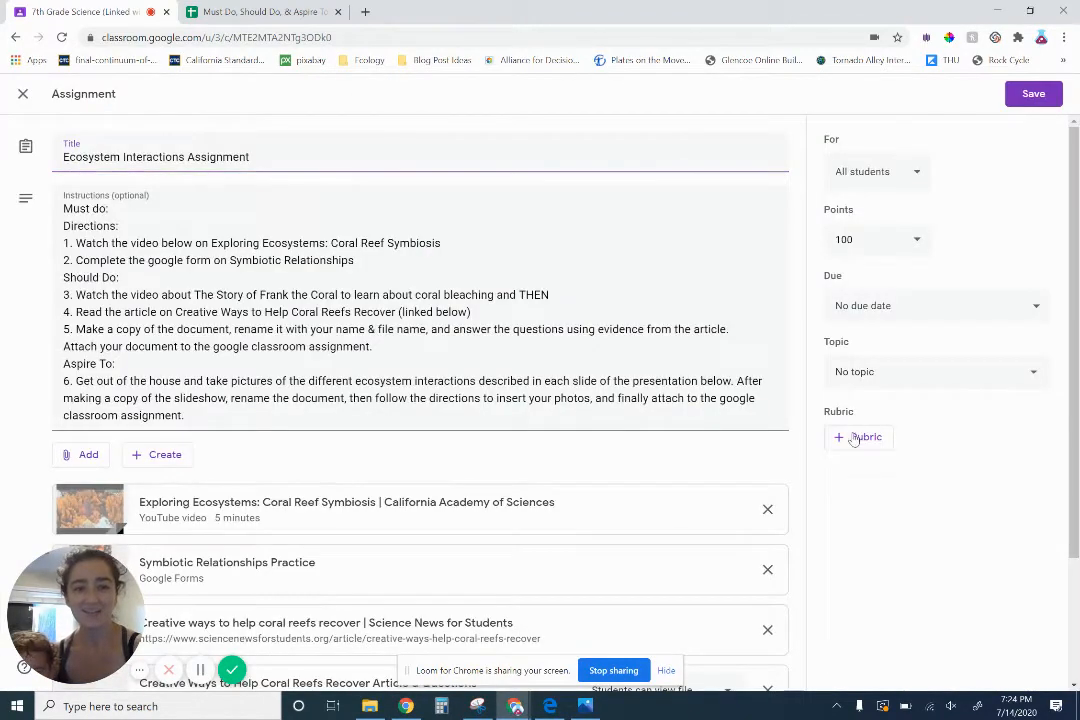
left_click(856, 436)
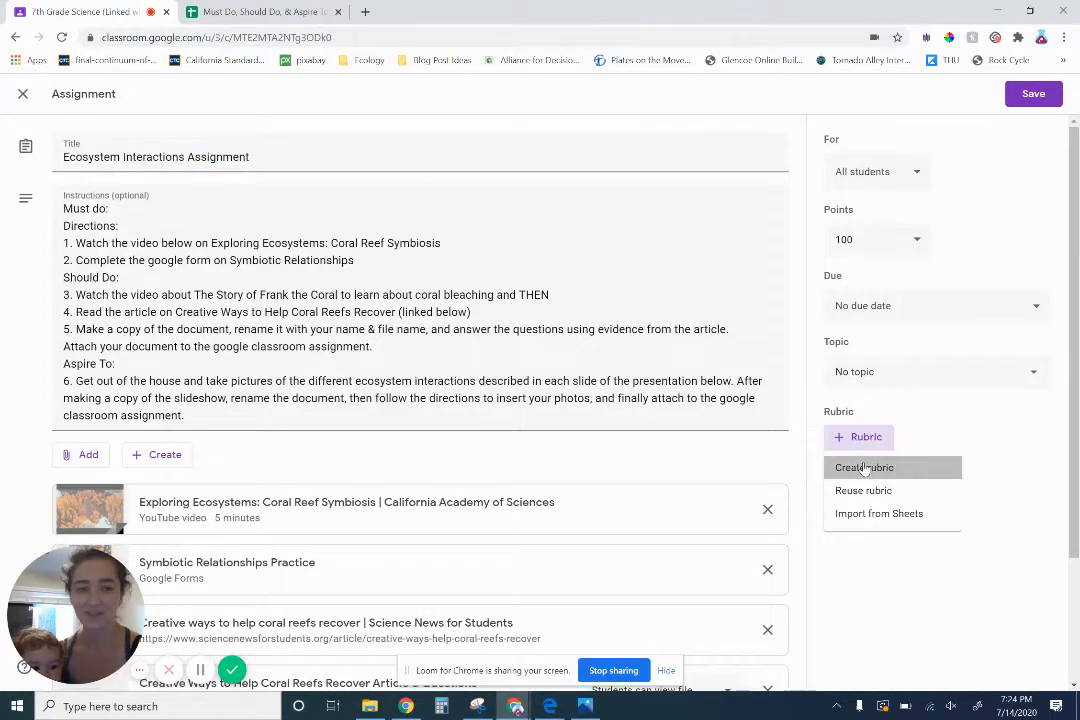
left_click(864, 468)
left_click(219, 285)
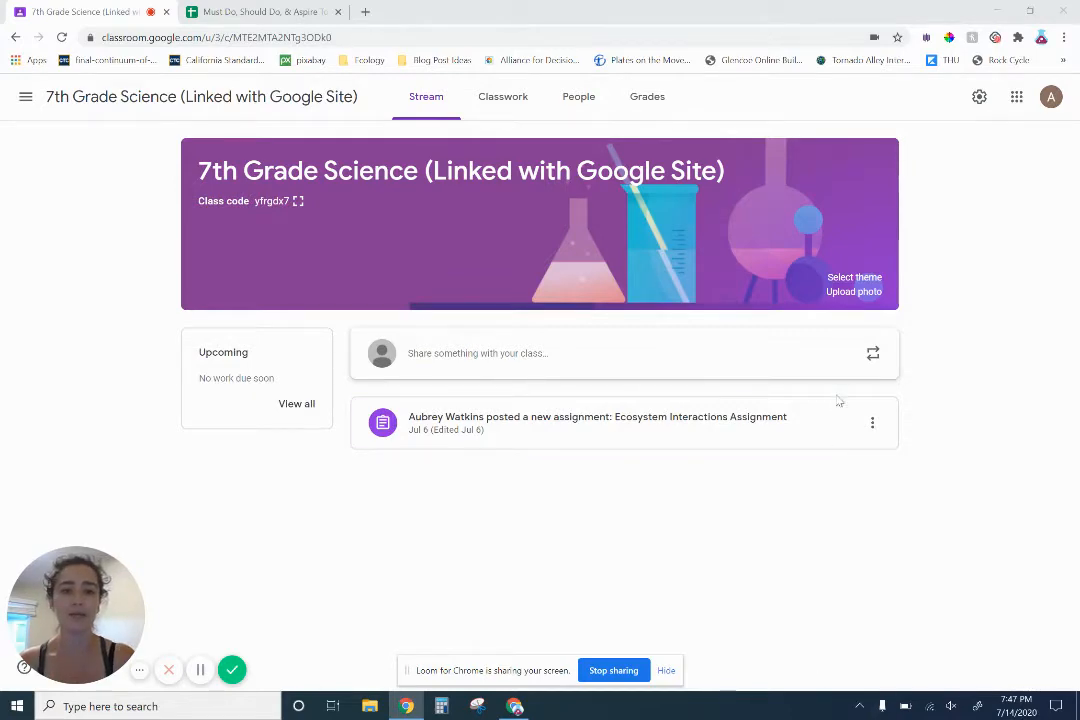
- Open the Ecosystem Interactions Assignment for editing and start creating a new rubric for it
left_click(872, 422)
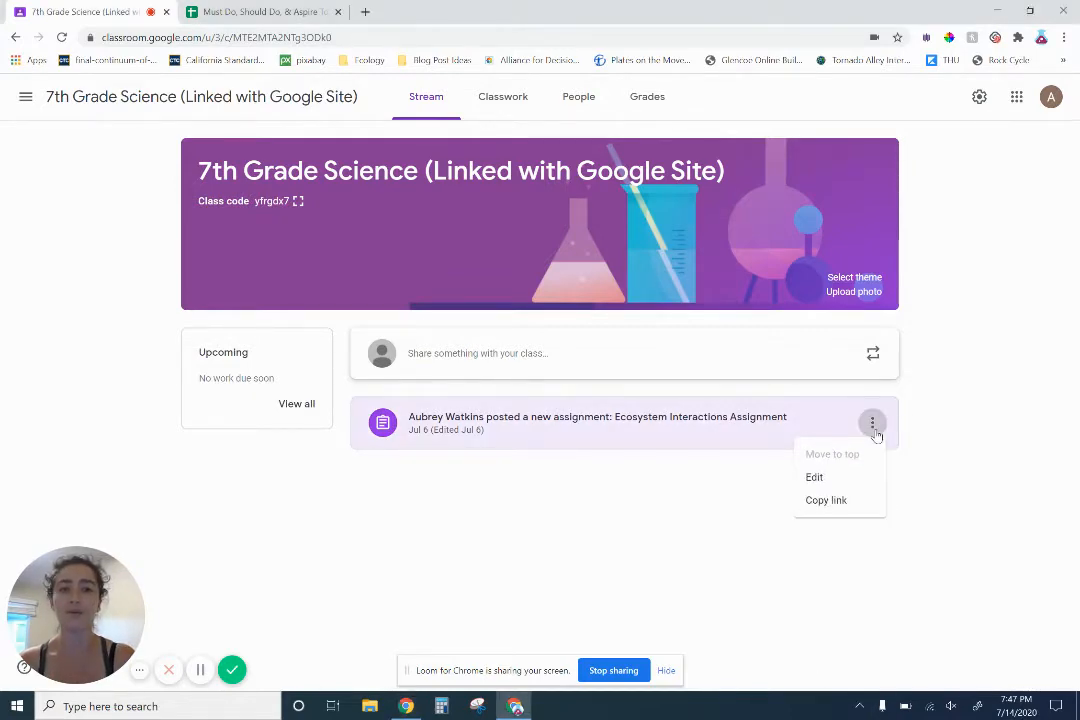
left_click(856, 488)
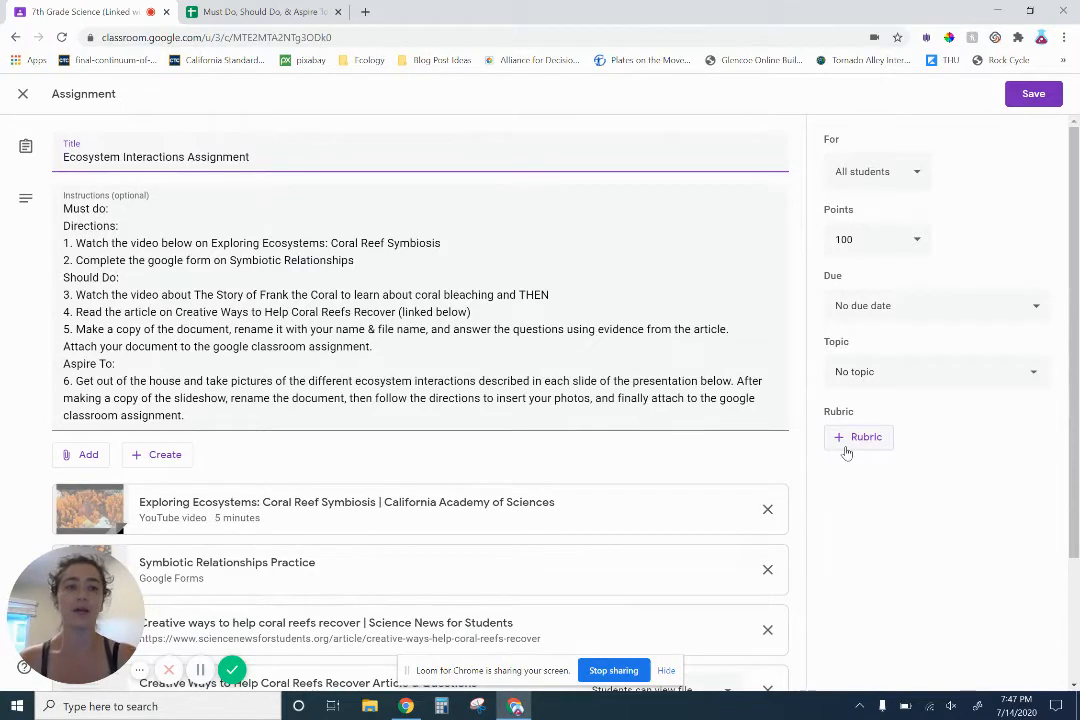
left_click(846, 450)
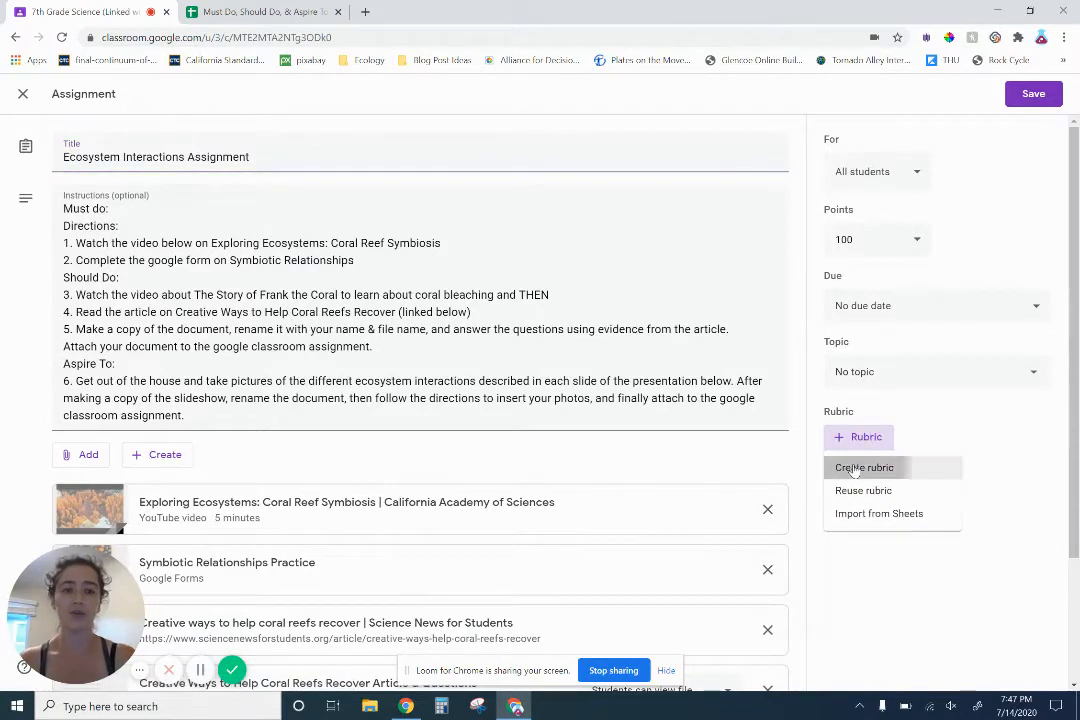
left_click(855, 468)
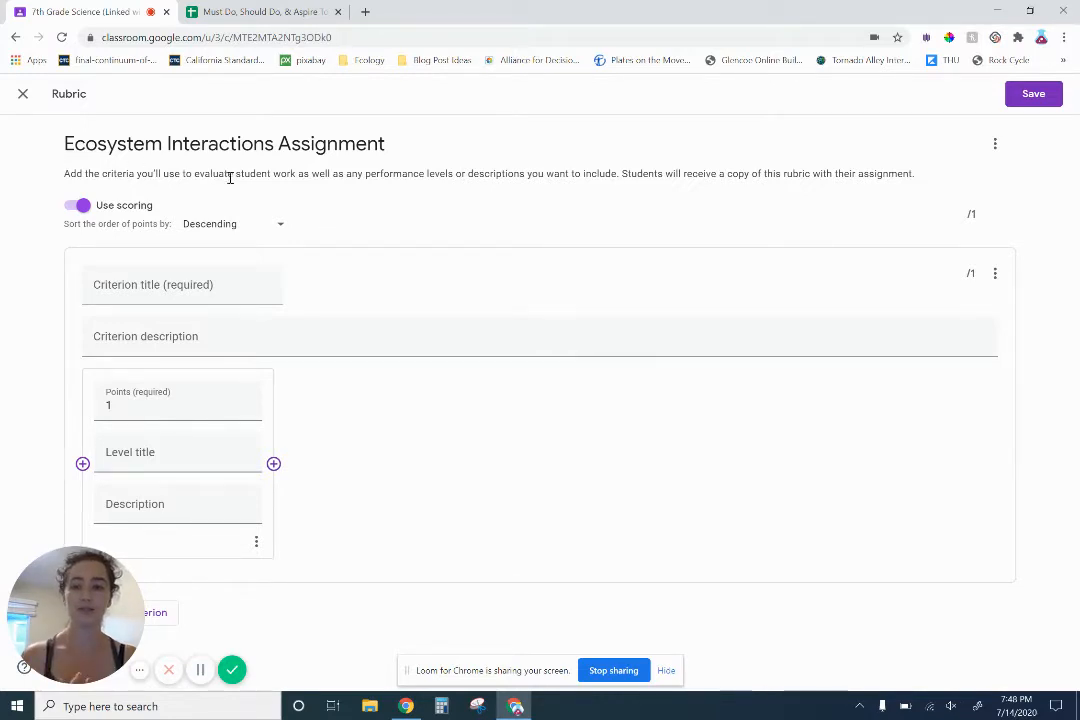
- Title the first criterion Must Do and paste in its criterion description copied from the Must Do, Should Do, & Aspire To Rubric spreadsheet
left_click(193, 283)
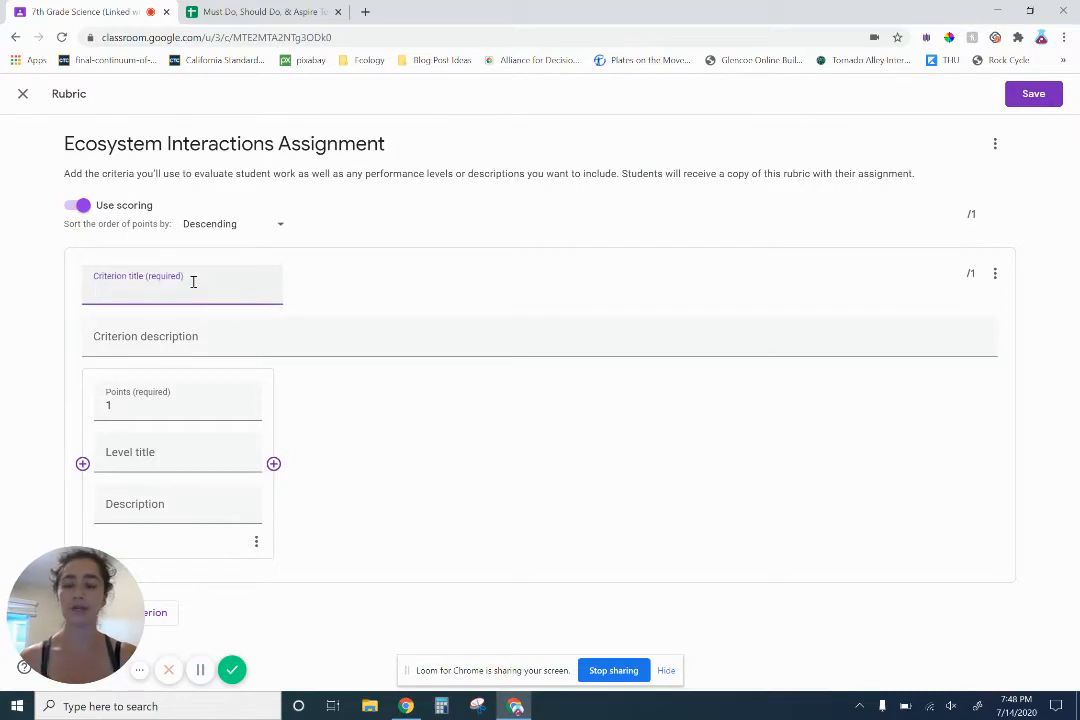
type("Must Do")
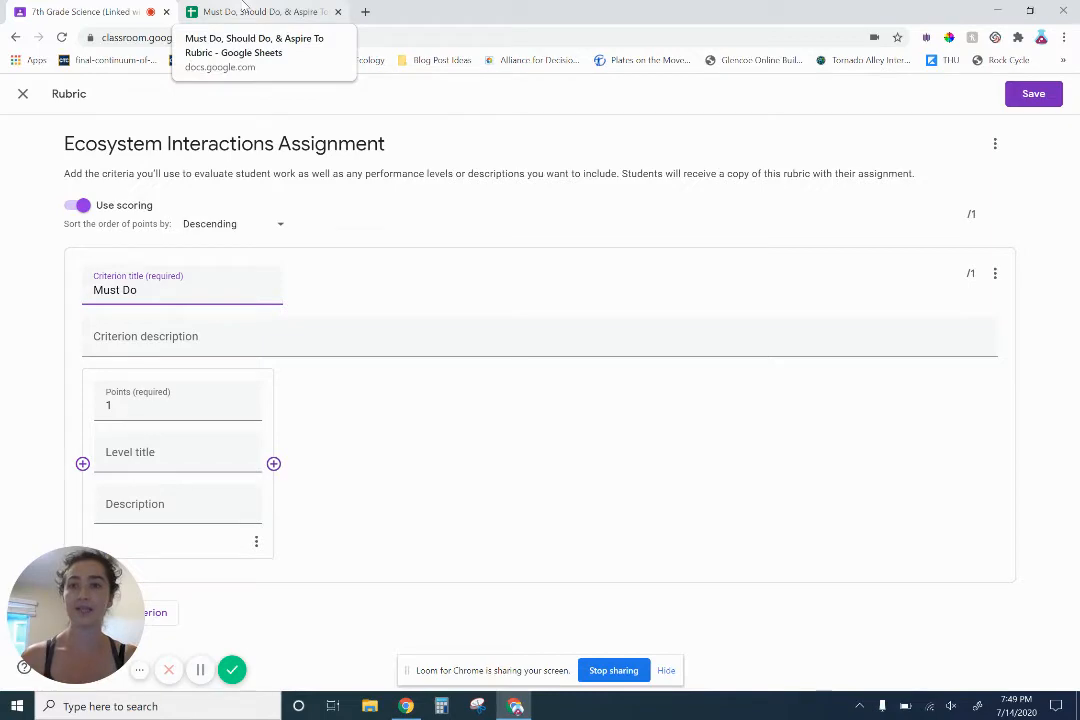
left_click(243, 10)
scroll(282, 342, "up", 5)
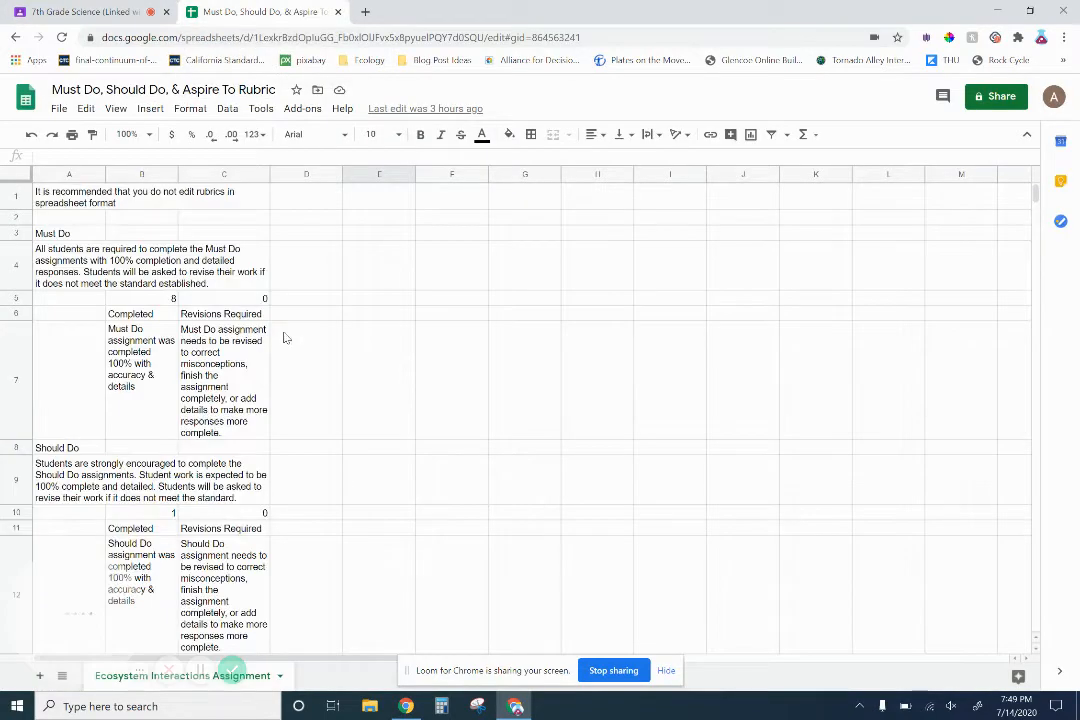
left_click(173, 276)
key("ctrl+c")
left_click(60, 11)
left_click(272, 335)
key("ctrl+v")
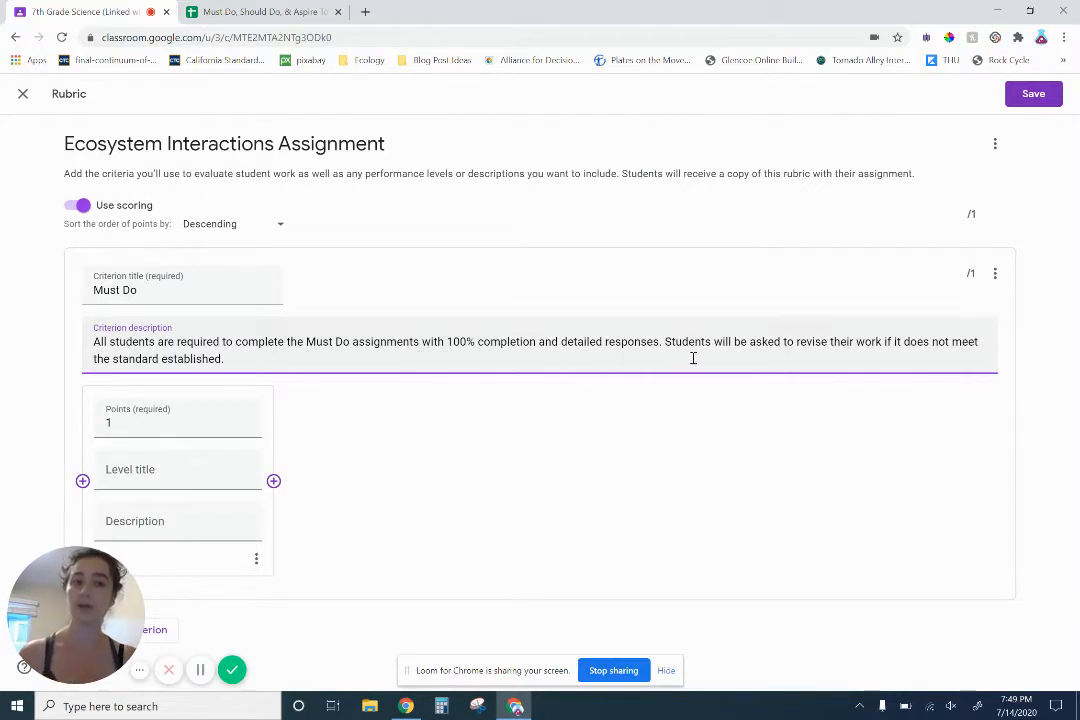
- Give the Must Do criterion's first level 8 points and the level title Completed
double_click(230, 427)
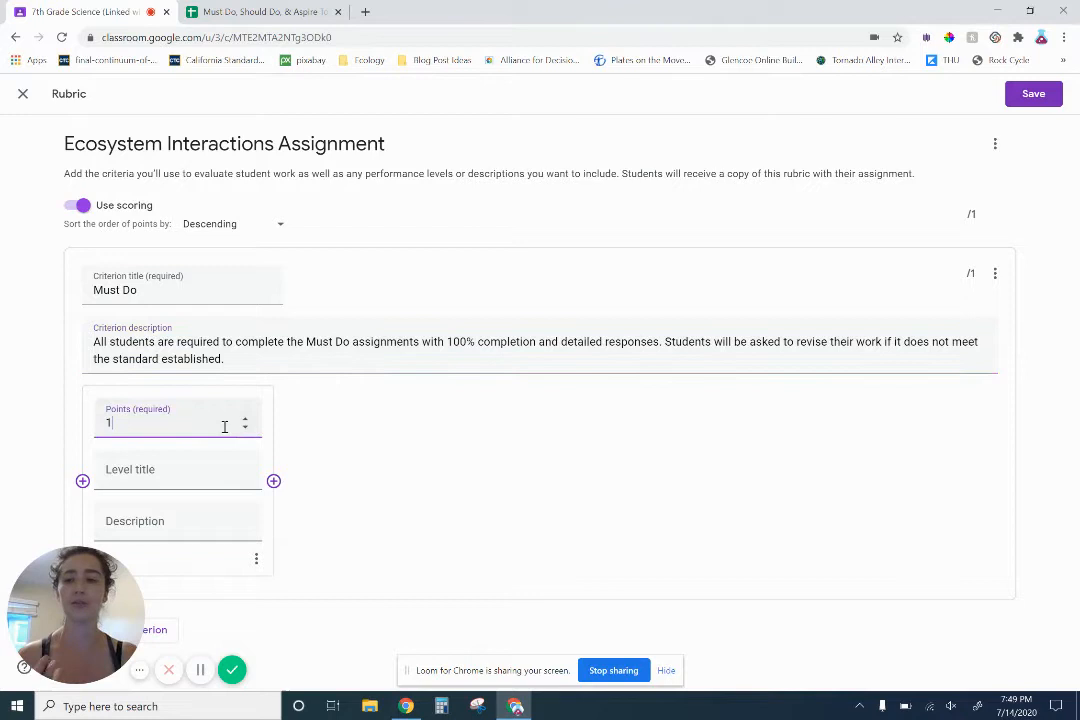
type("8")
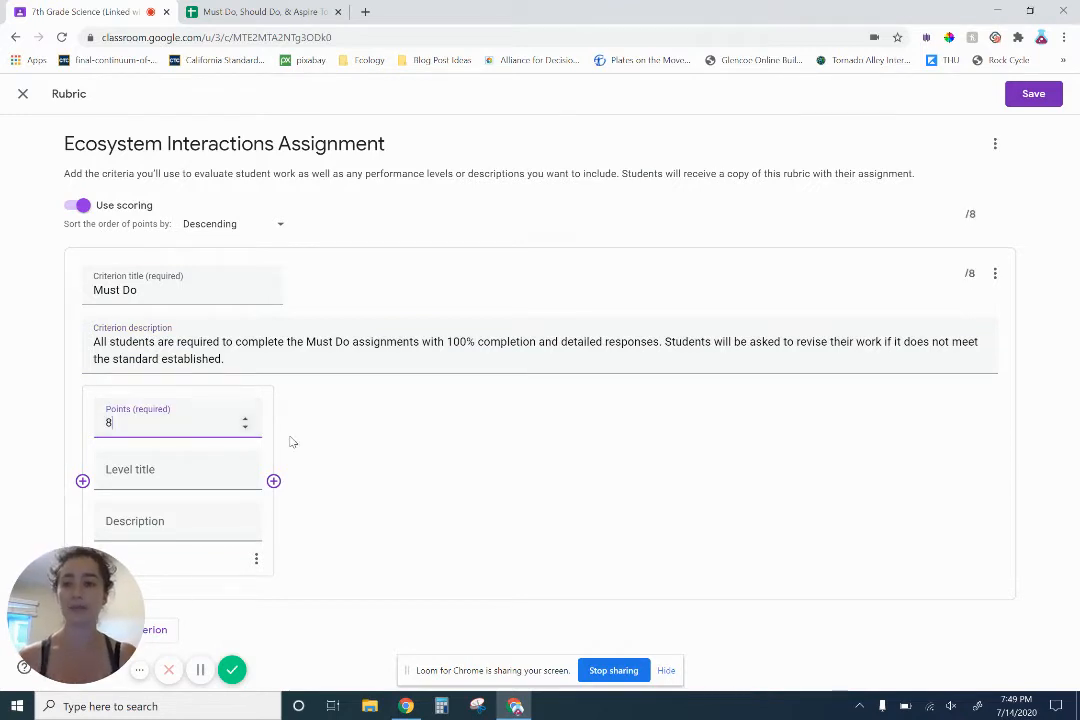
left_click(171, 470)
type("Completed")
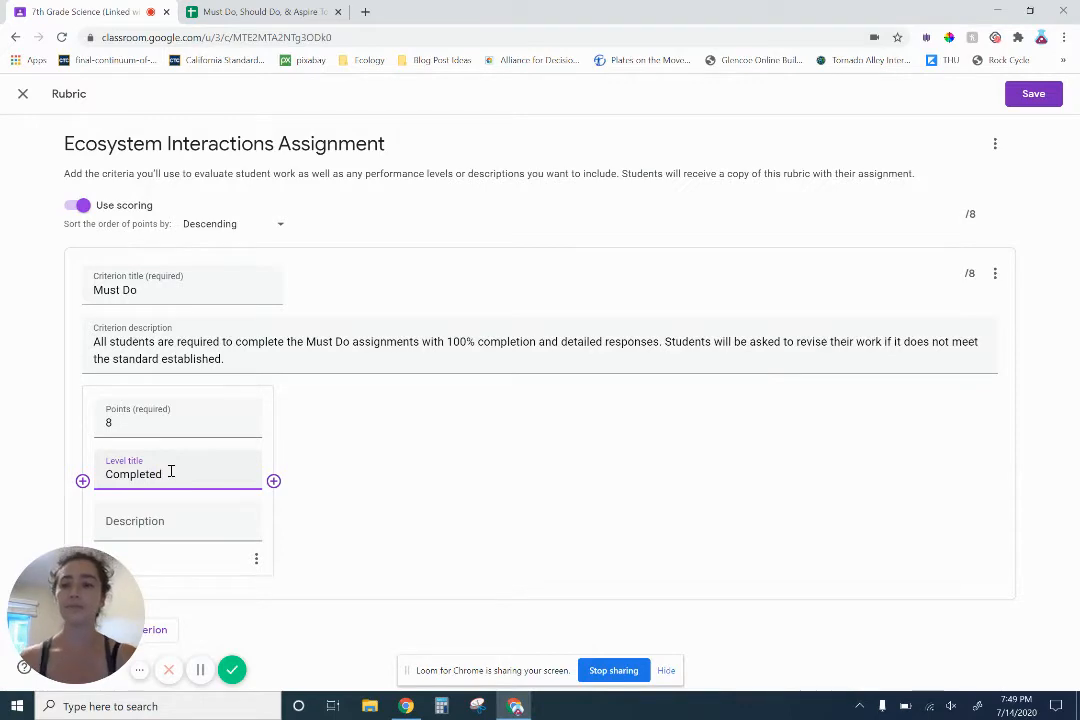
- Copy the Must Do Completed description from the rubric spreadsheet into the Completed level's description
left_click(230, 5)
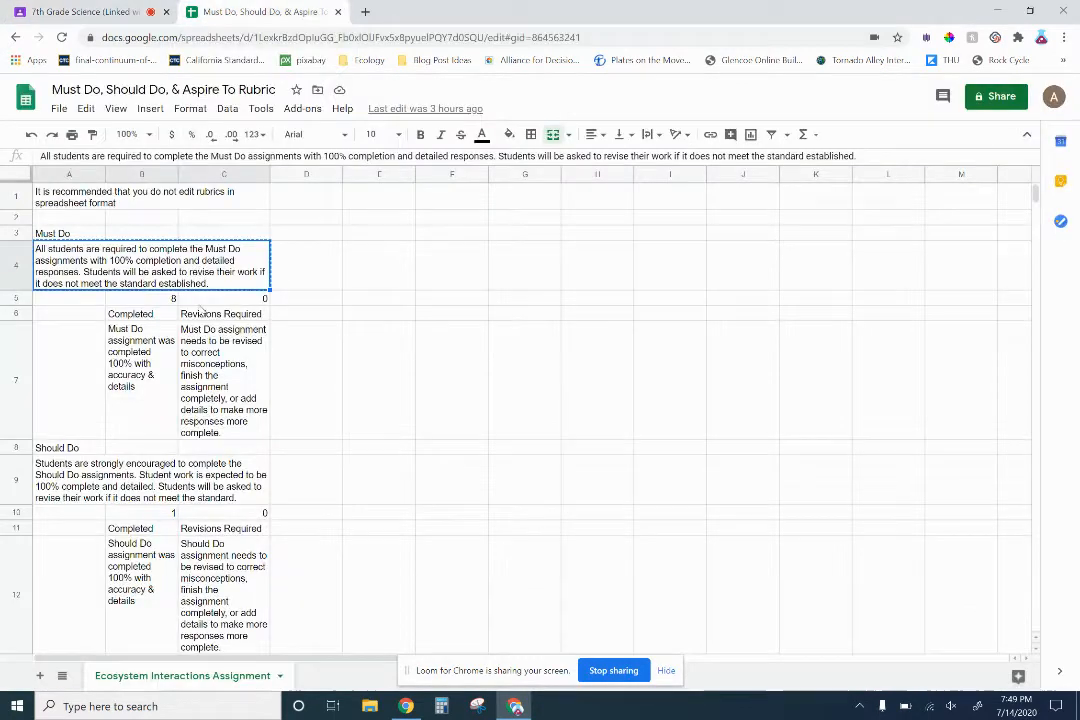
left_click(89, 378)
left_click(137, 376)
key("ctrl+c")
left_click(80, 10)
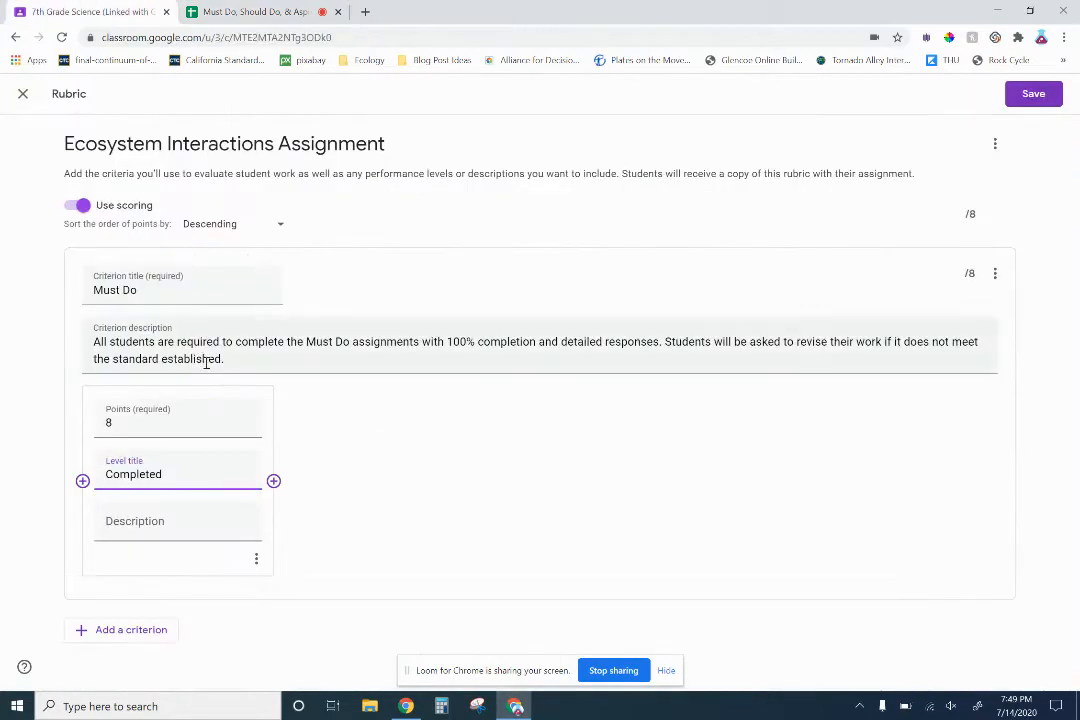
left_click(165, 523)
key("ctrl+v")
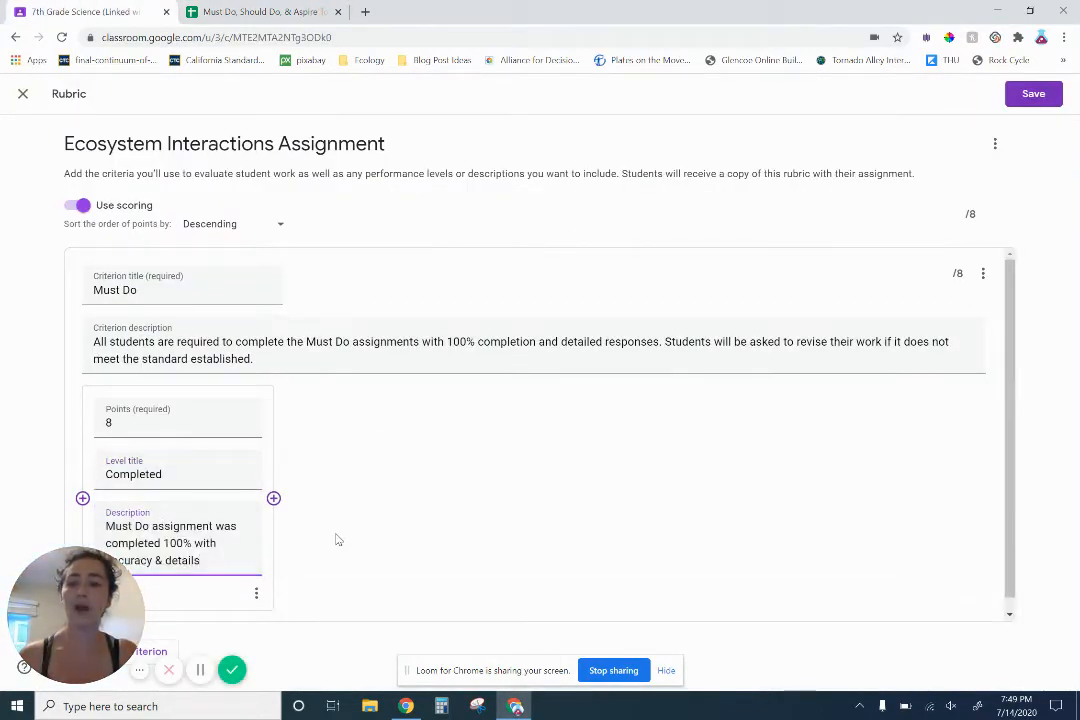
- Add a second level after Completed in the Must Do criterion, with 0 points and the title Revisions
scroll(360, 520, "down", 1)
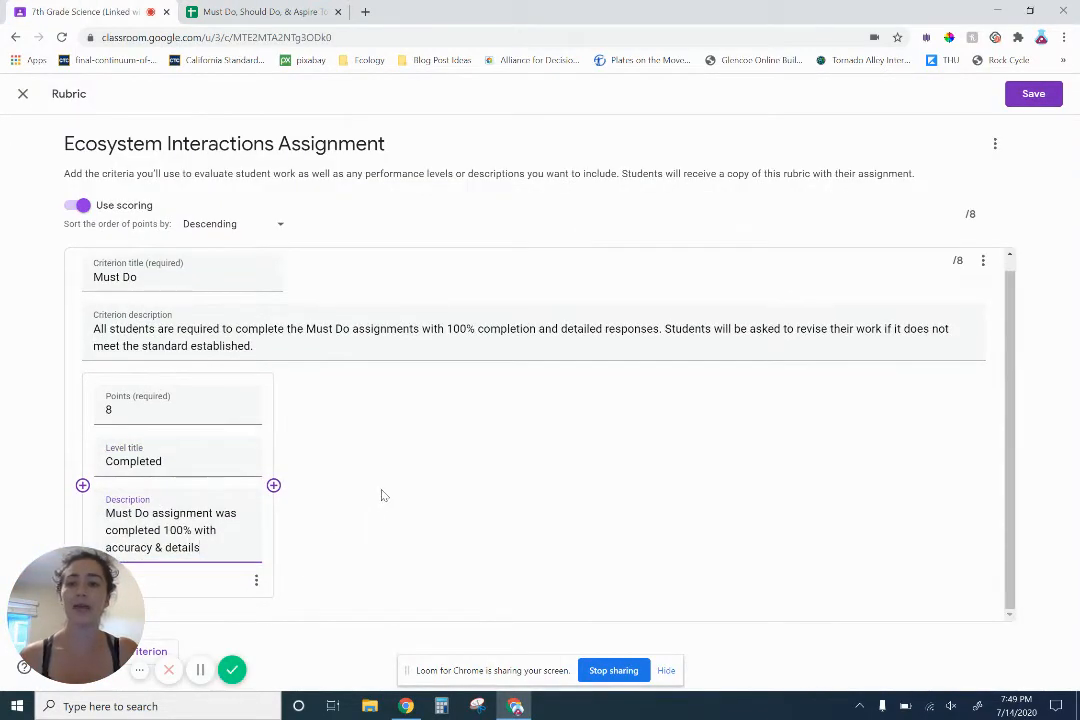
left_click(274, 485)
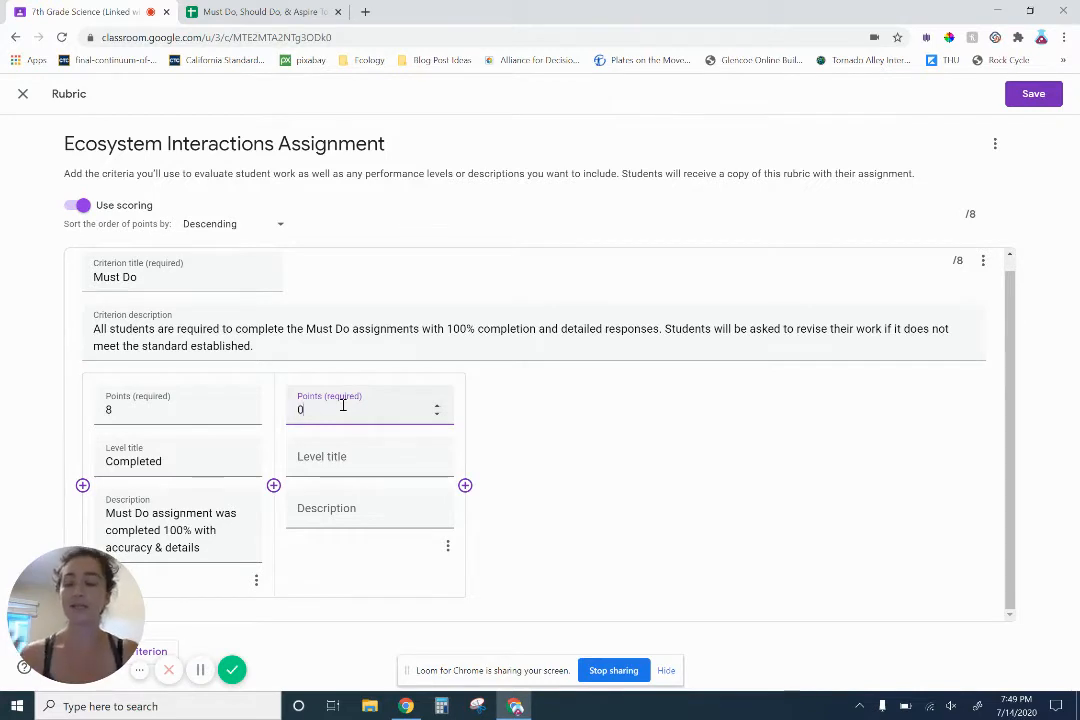
left_click(377, 459)
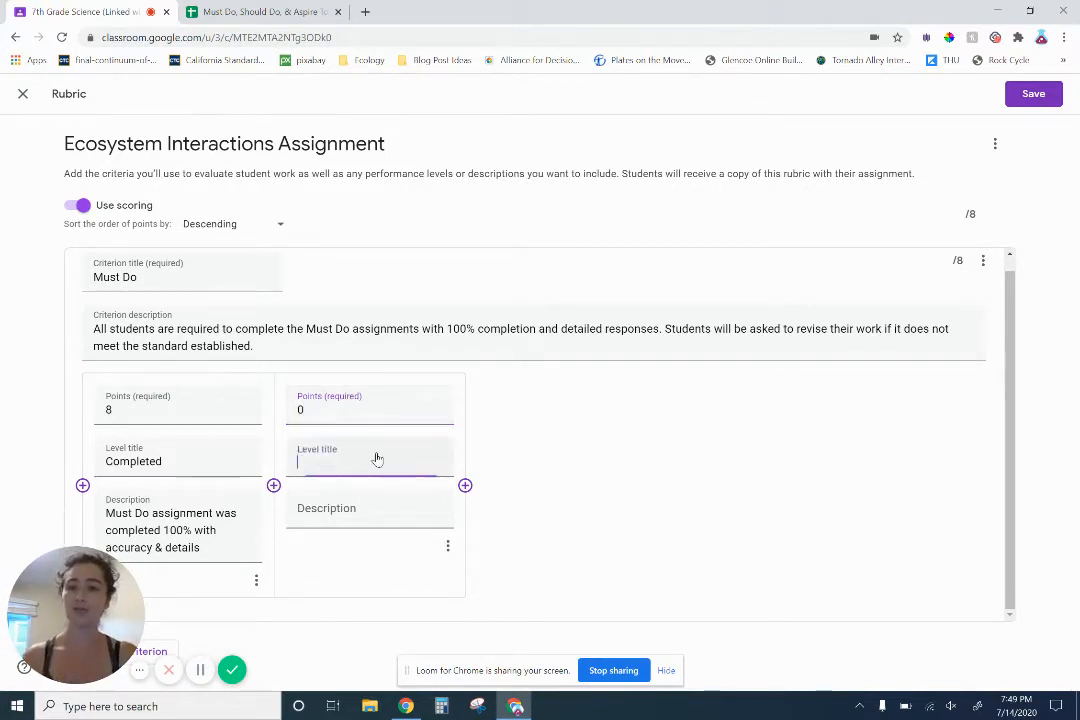
type("Revisions")
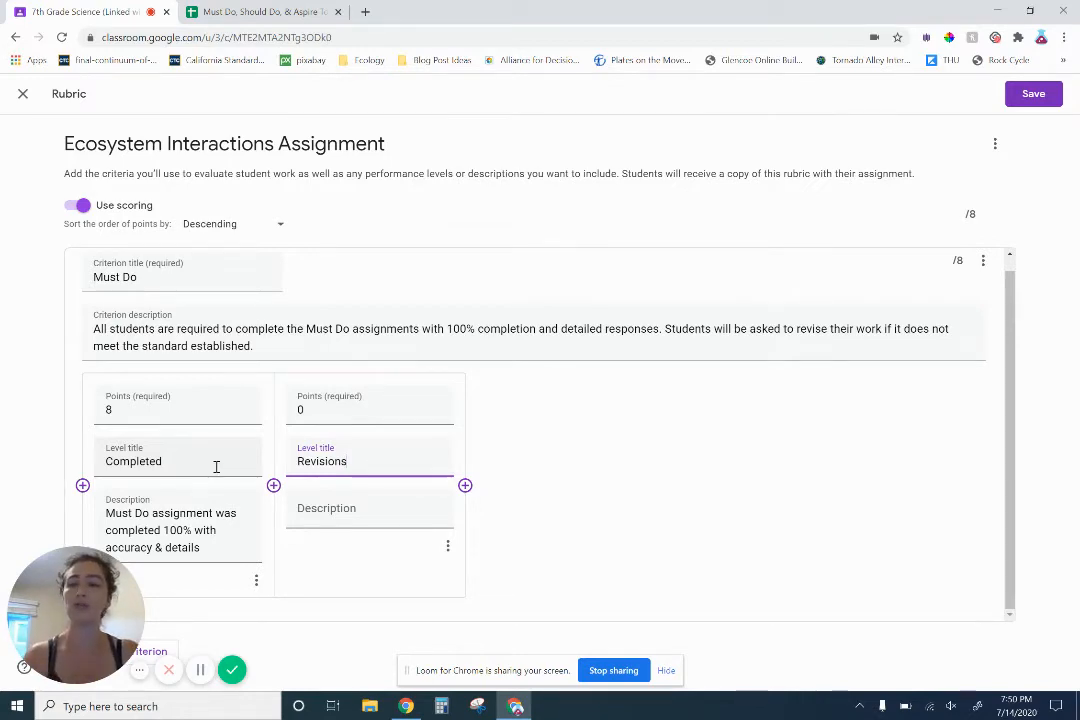
- Copy the Must Do Revisions Required description from the rubric spreadsheet into the Revisions level's description
left_click(262, 11)
left_click(210, 386)
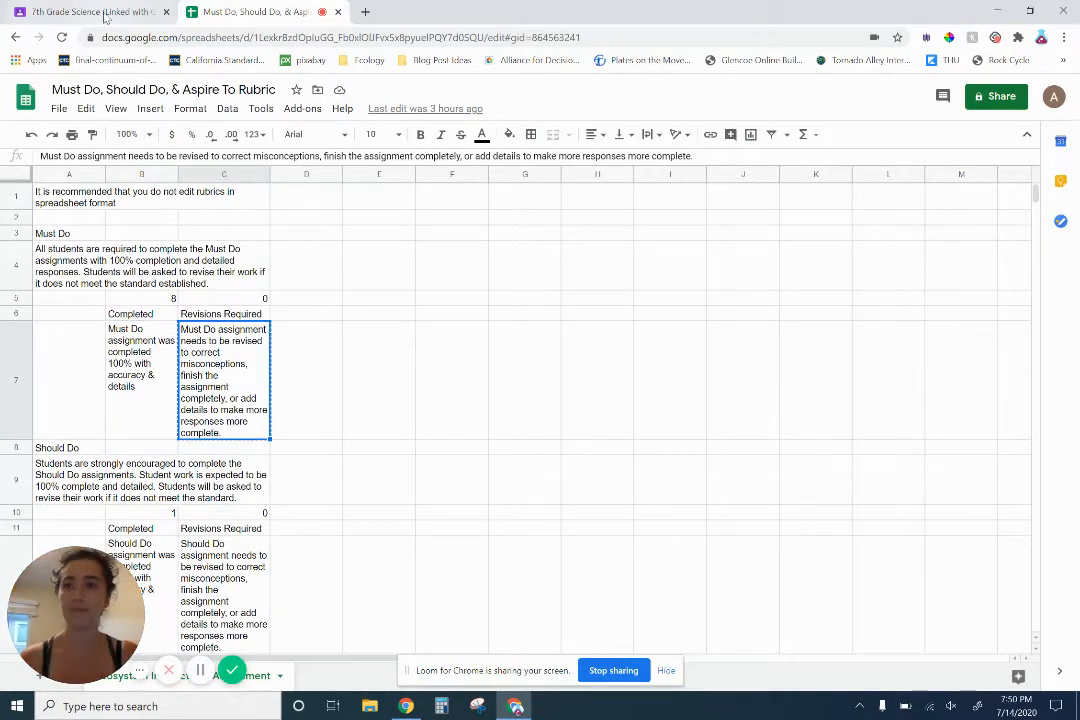
left_click(100, 11)
left_click(374, 514)
key("ctrl+v")
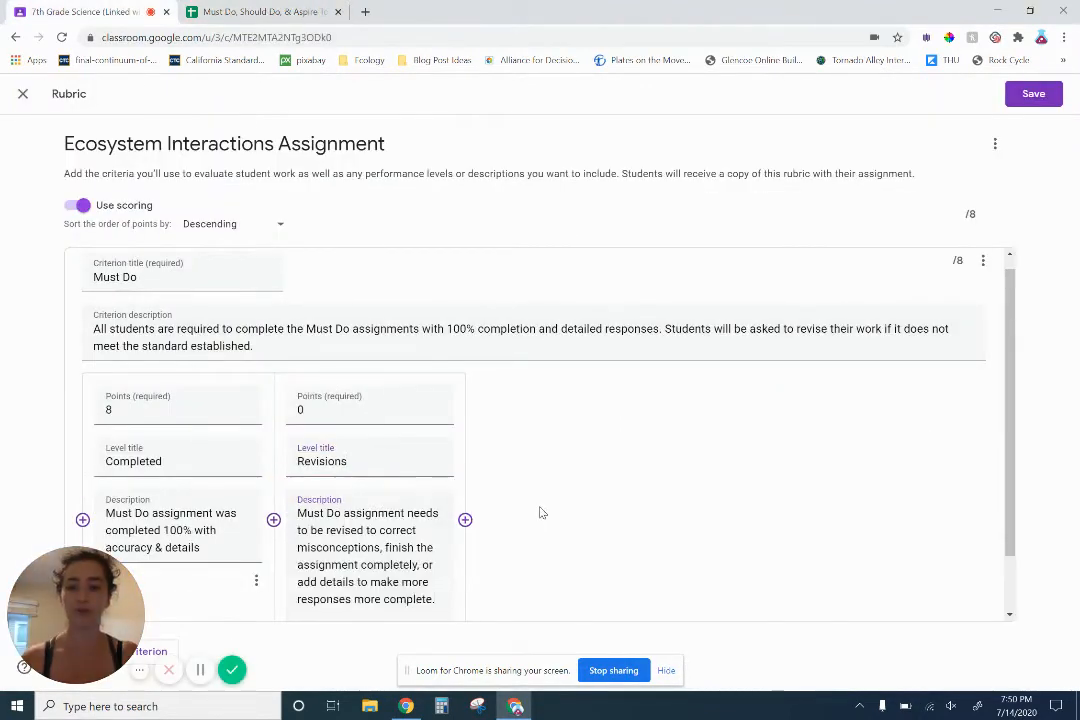
scroll(536, 511, "down", 1)
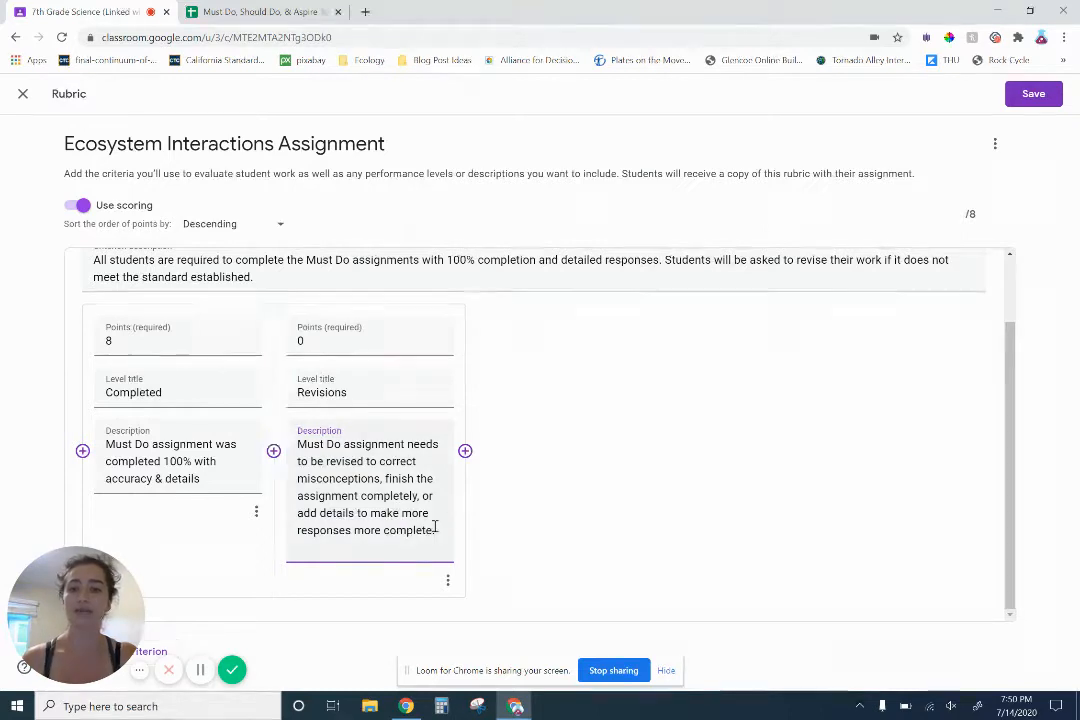
scroll(552, 522, "up", 1)
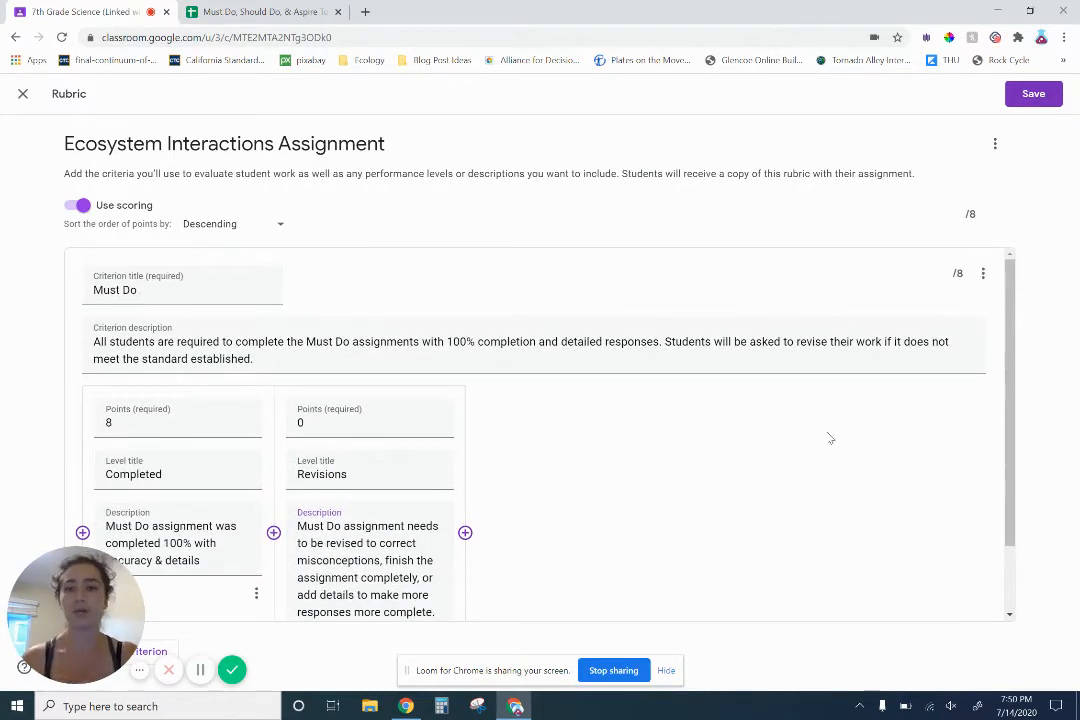
scroll(834, 436, "down", 1)
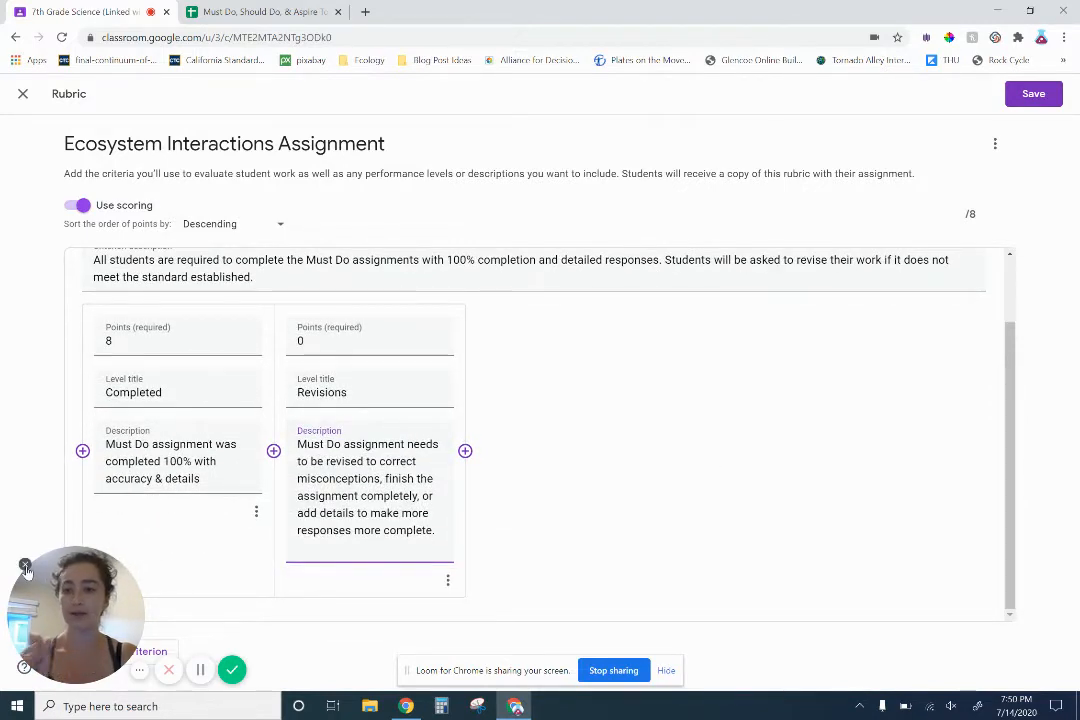
- Duplicate the completed Must Do criterion within the rubric
left_click(26, 567)
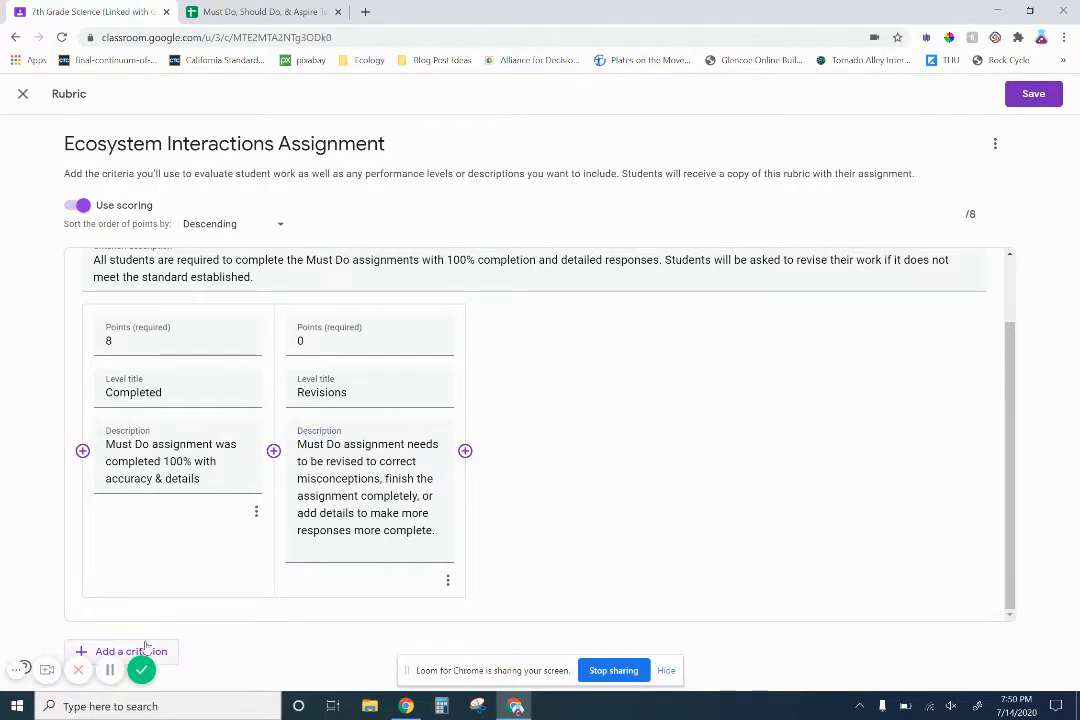
scroll(952, 350, "up", 2)
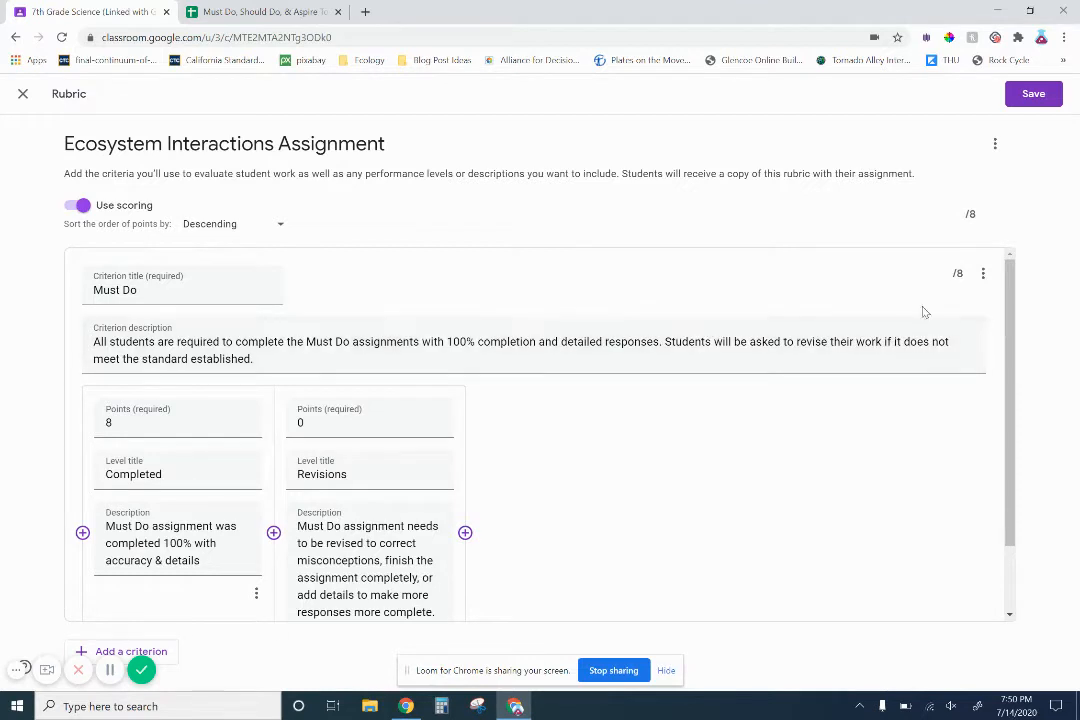
left_click(983, 273)
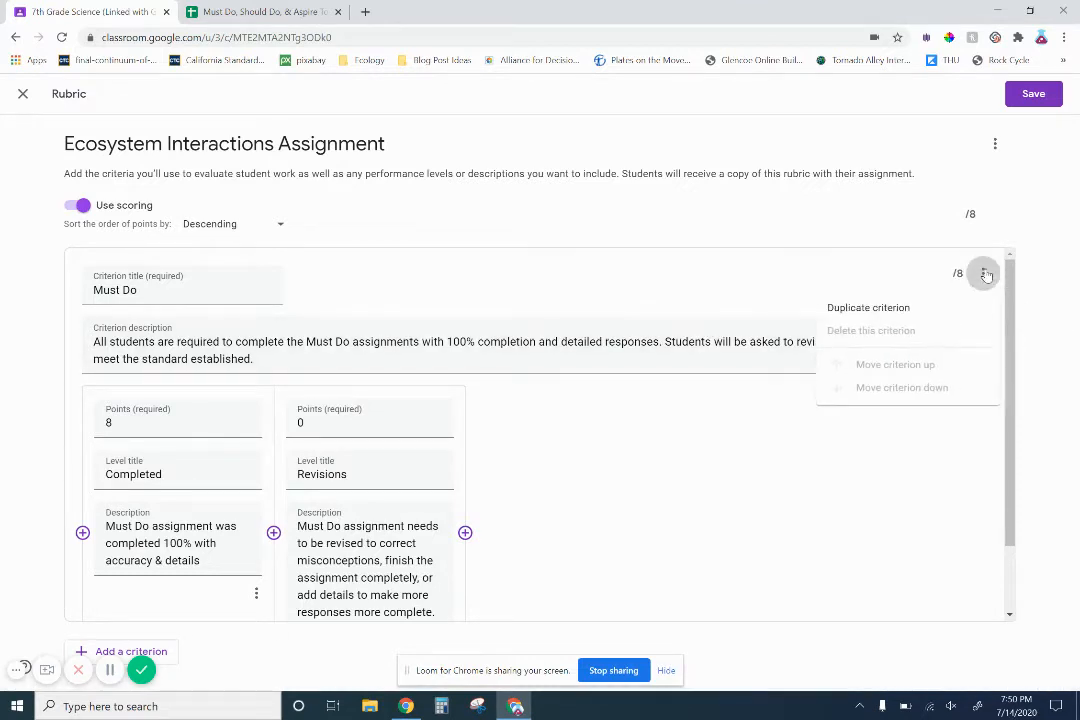
left_click(955, 315)
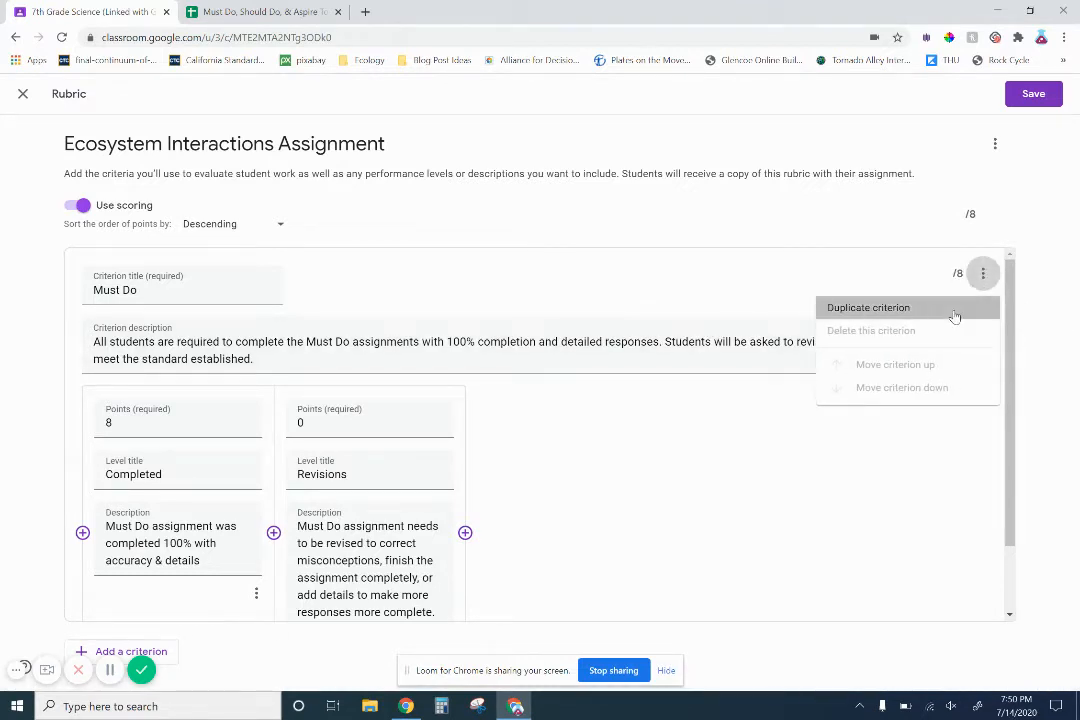
- Change the duplicated criterion's title to Should Do
left_click(103, 328)
double_click(103, 328)
type("Should Do")
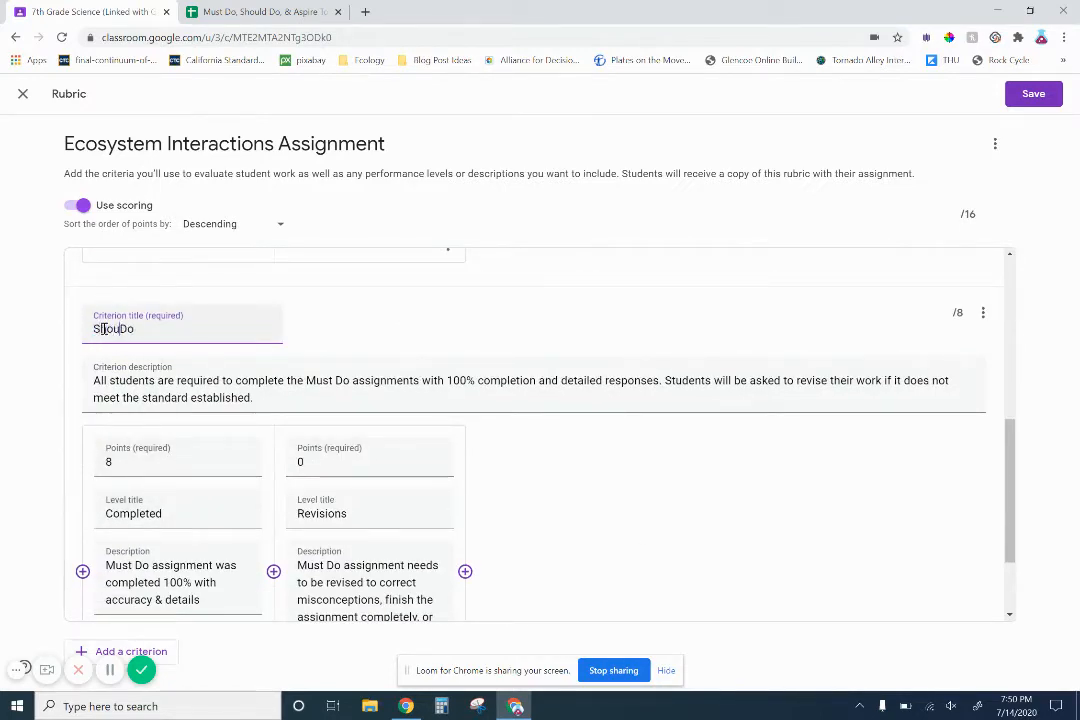
- Replace Must with Should in the duplicated criterion's description and set its Completed level to 1 point
double_click(318, 381)
type("Should")
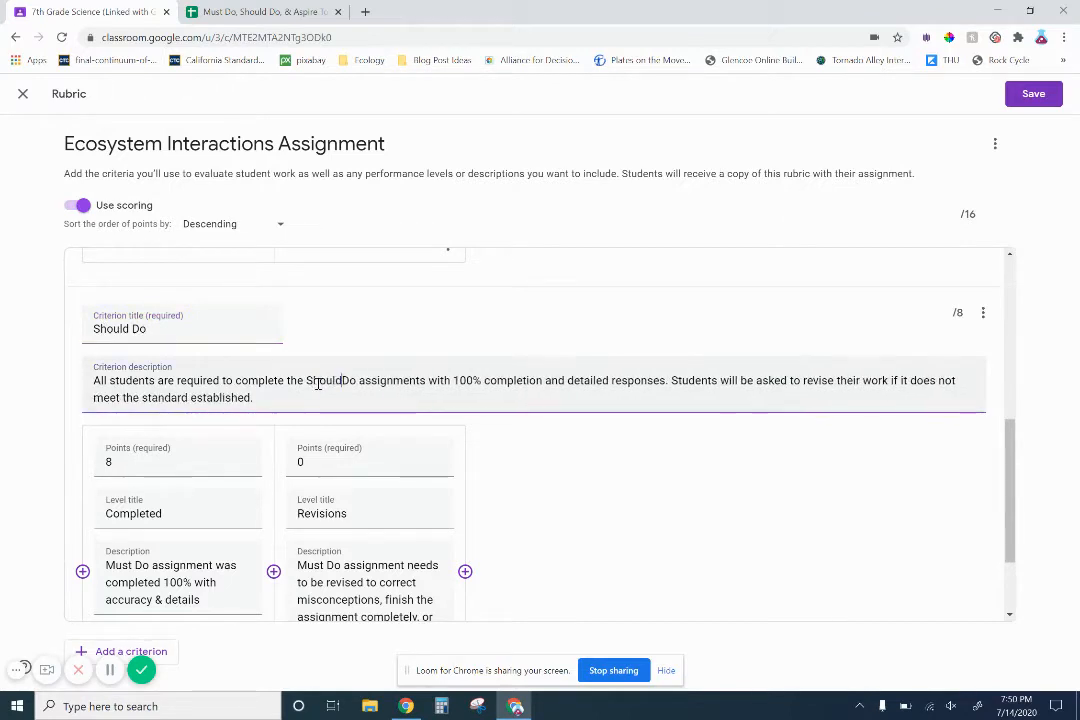
left_click(157, 462)
scroll(150, 500, "down", 1)
key("BackSpace")
type("1")
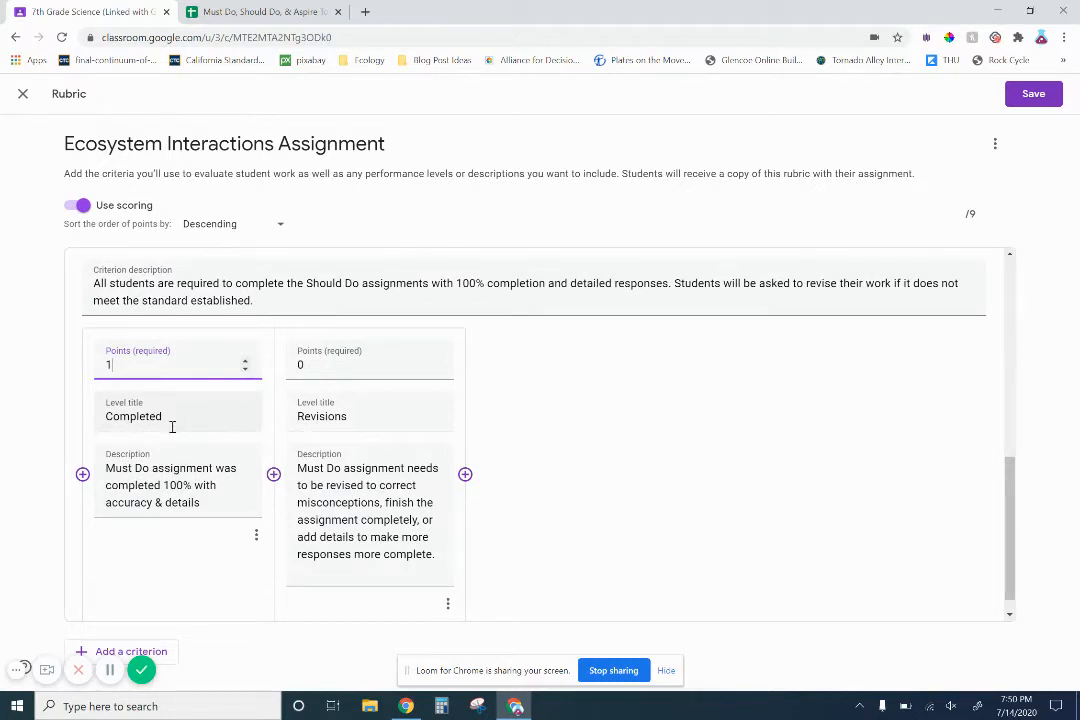
- Replace Must with Should in the Completed and Revisions level descriptions of the Should Do criterion
double_click(113, 470)
type("Should")
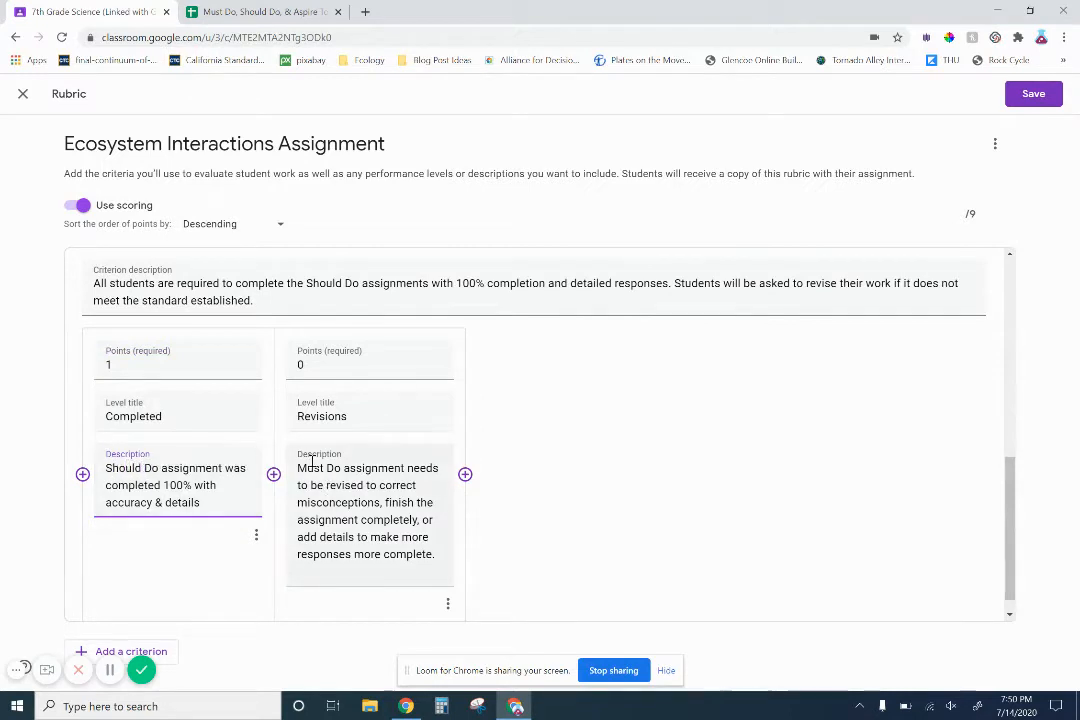
double_click(312, 461)
double_click(306, 469)
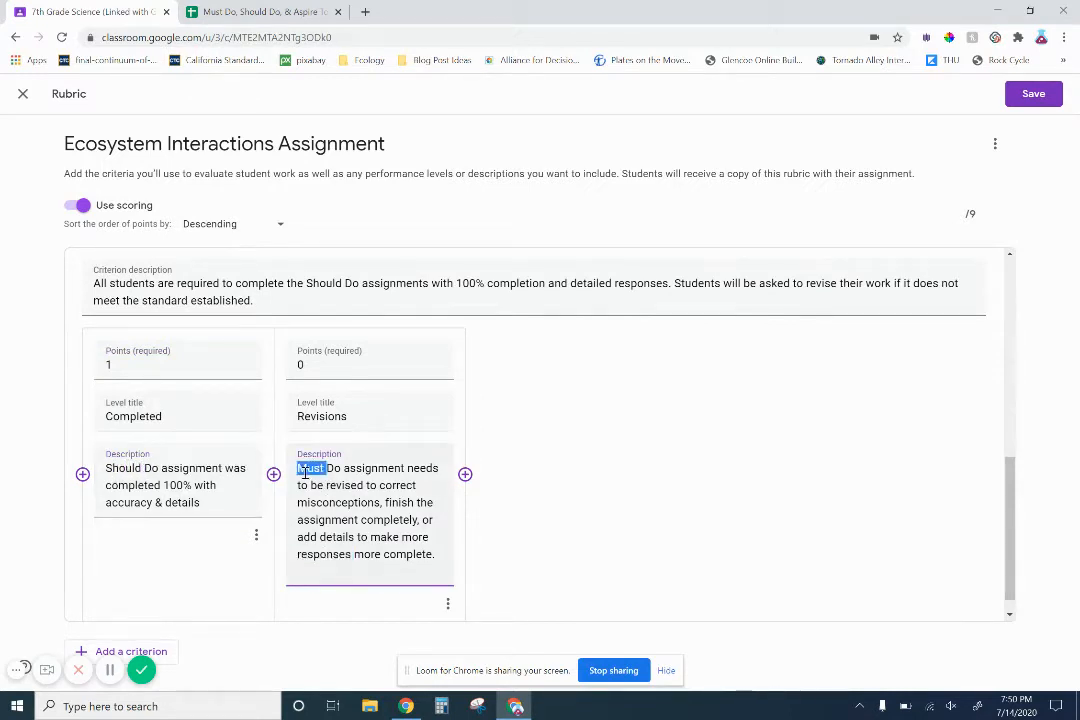
type("Should")
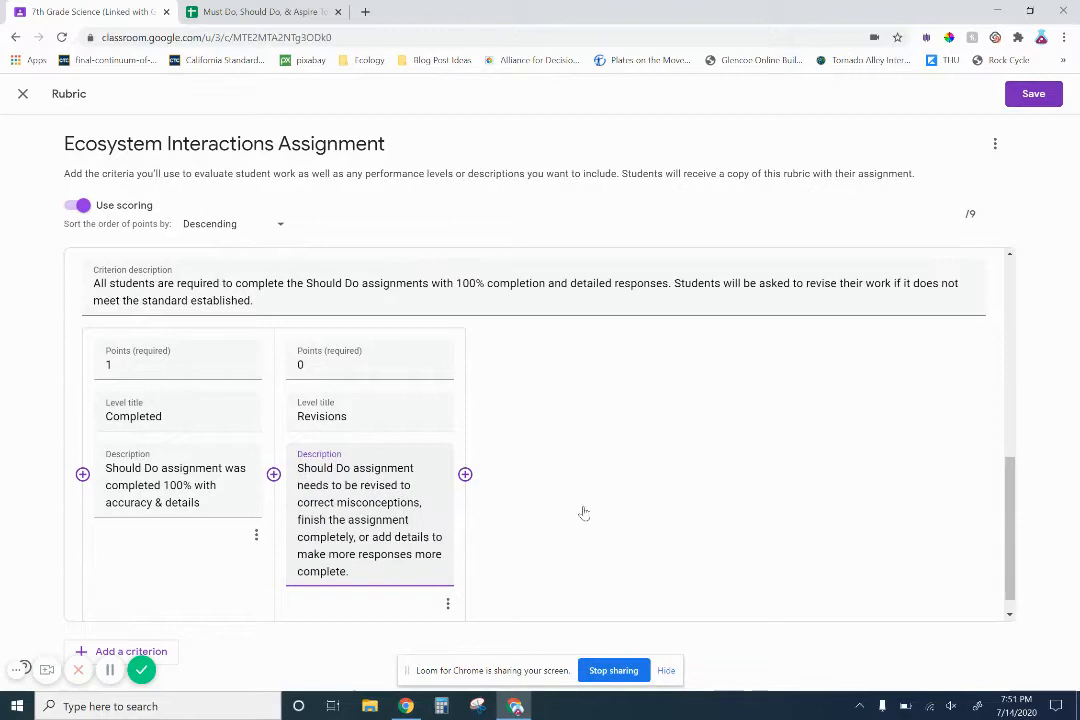
- Duplicate the Should Do criterion within the rubric
scroll(759, 438, "down", 1)
scroll(759, 438, "up", 3)
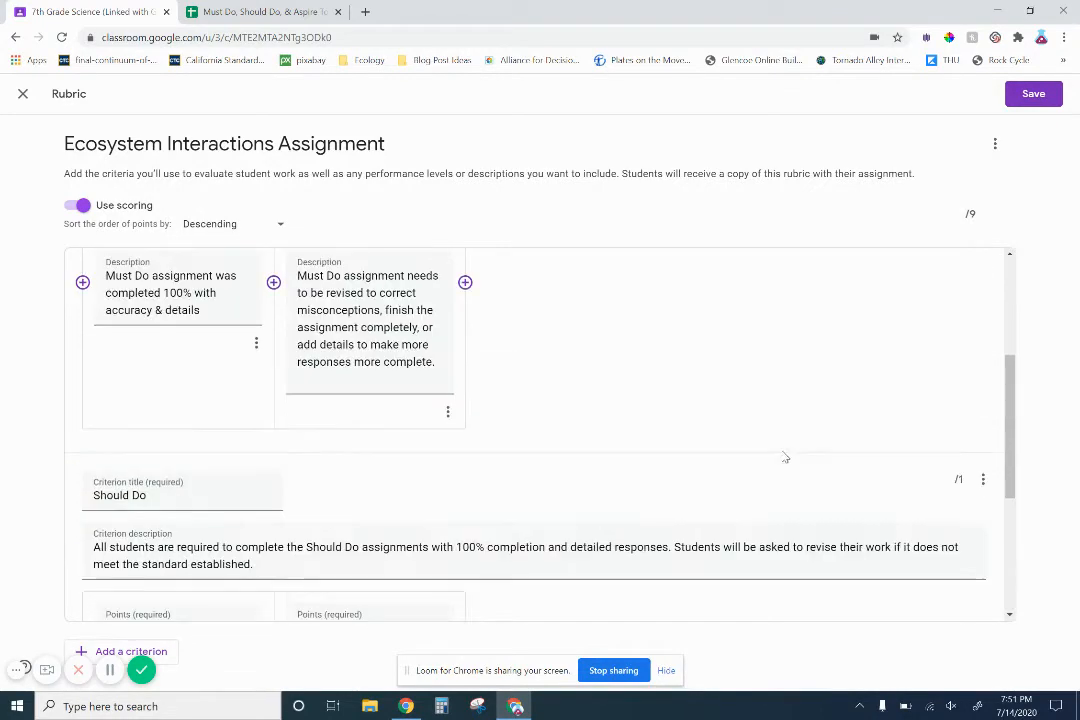
left_click(983, 480)
left_click(950, 515)
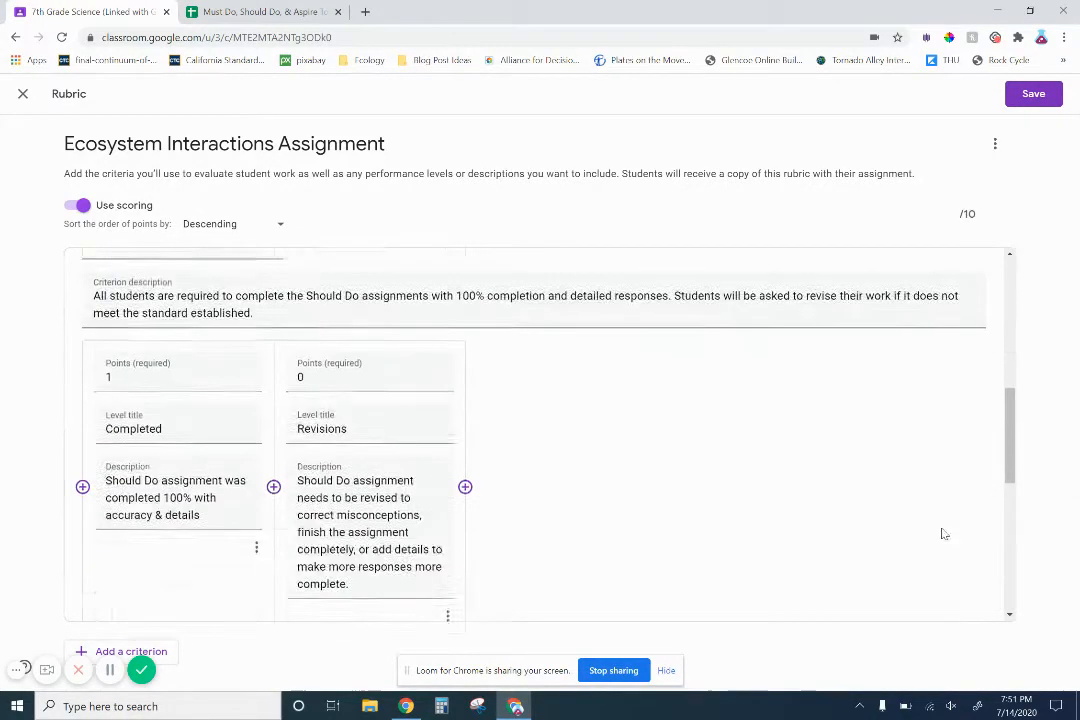
- Change the newly duplicated criterion's title to Aspire To
scroll(172, 356, "up", 2)
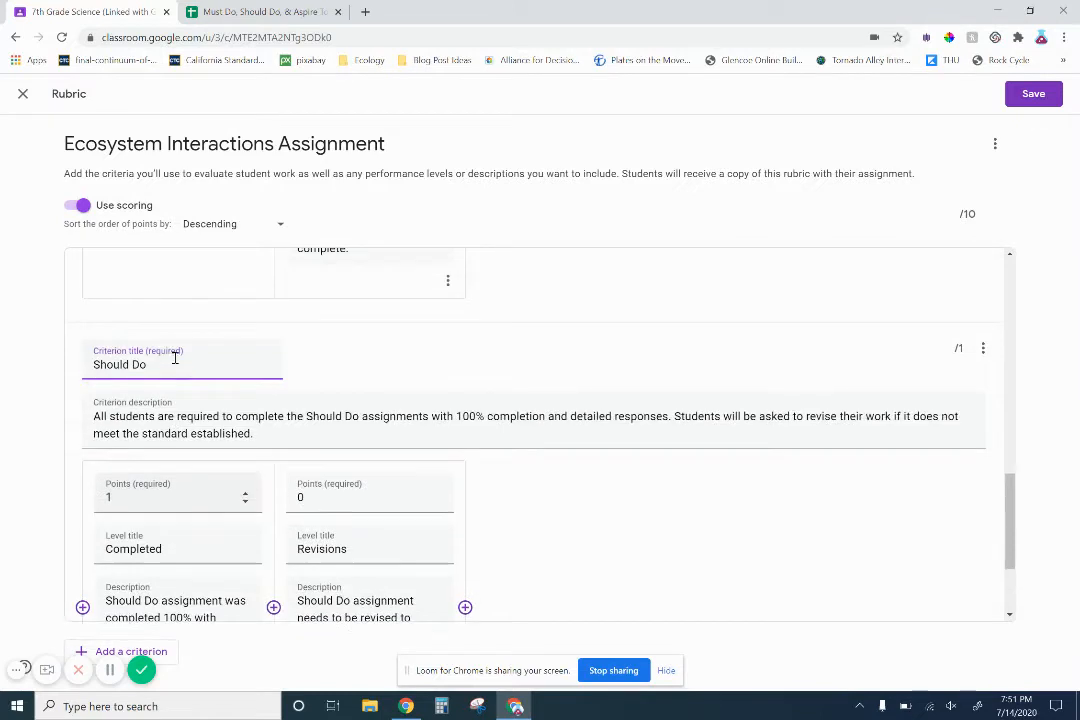
triple_click(107, 364)
type("Aspiire T")
key("BackSpace")
key("BackSpace")
key("BackSpace")
key("BackSpace")
key("BackSpace")
type("re To")
scroll(340, 427, "up", 1)
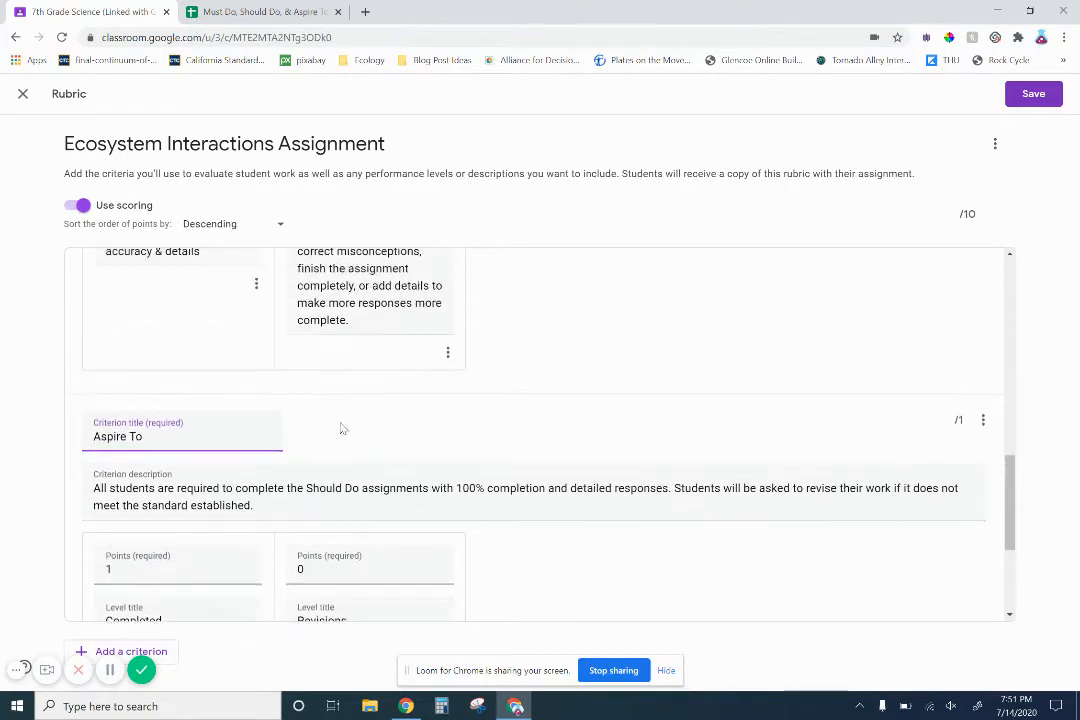
- Copy the Should Do description from the rubric spreadsheet and replace the Should Do criterion's description in Classroom with it
scroll(530, 516, "up", 4)
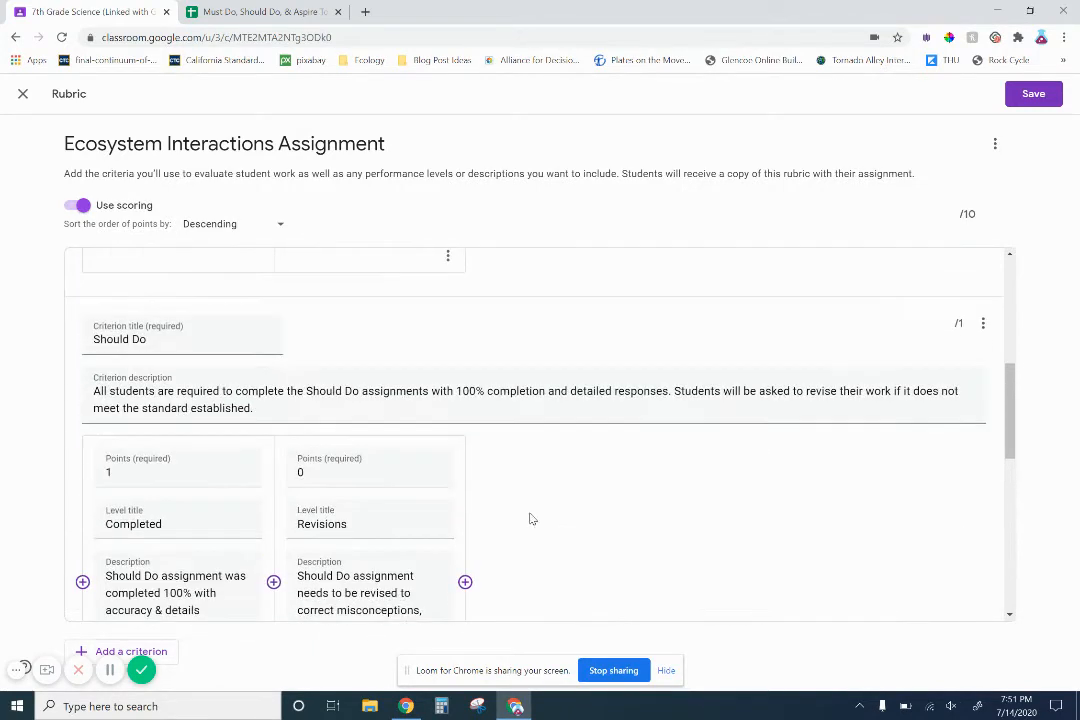
scroll(537, 487, "down", 2)
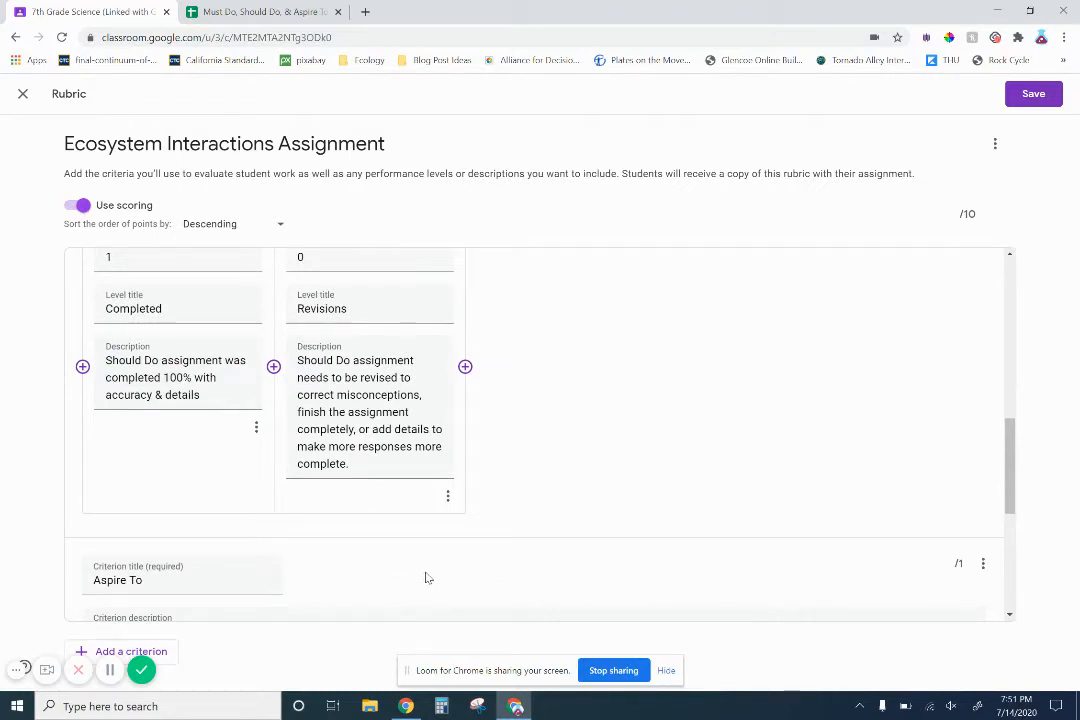
scroll(425, 578, "down", 2)
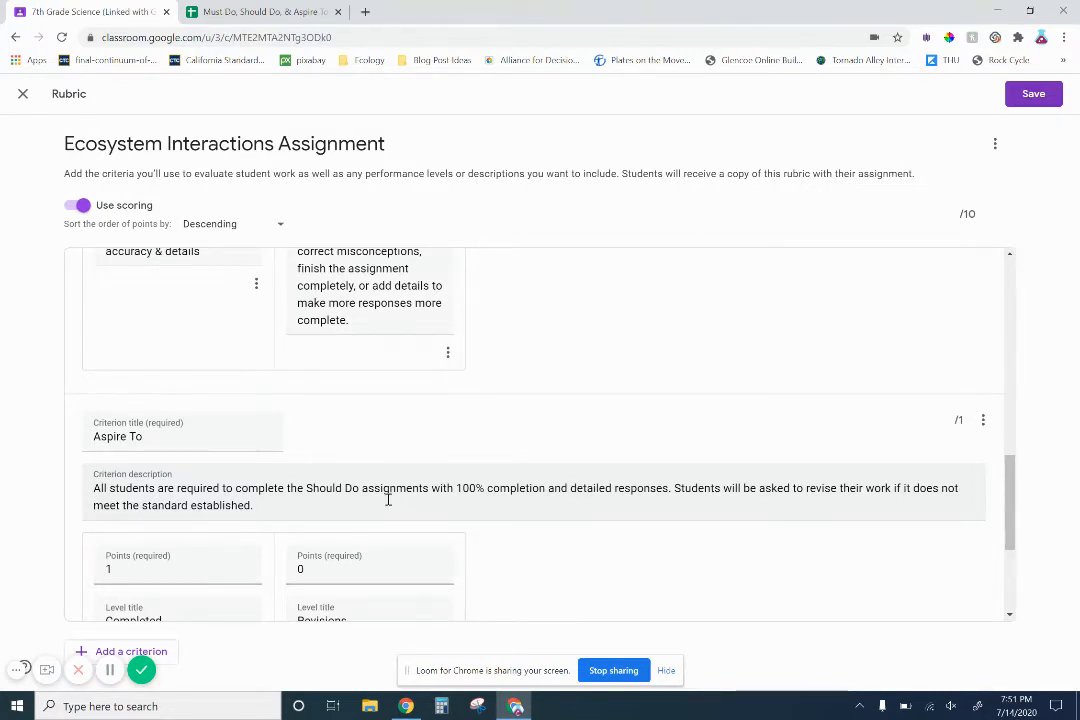
key("ctrl+Tab")
left_click(184, 474)
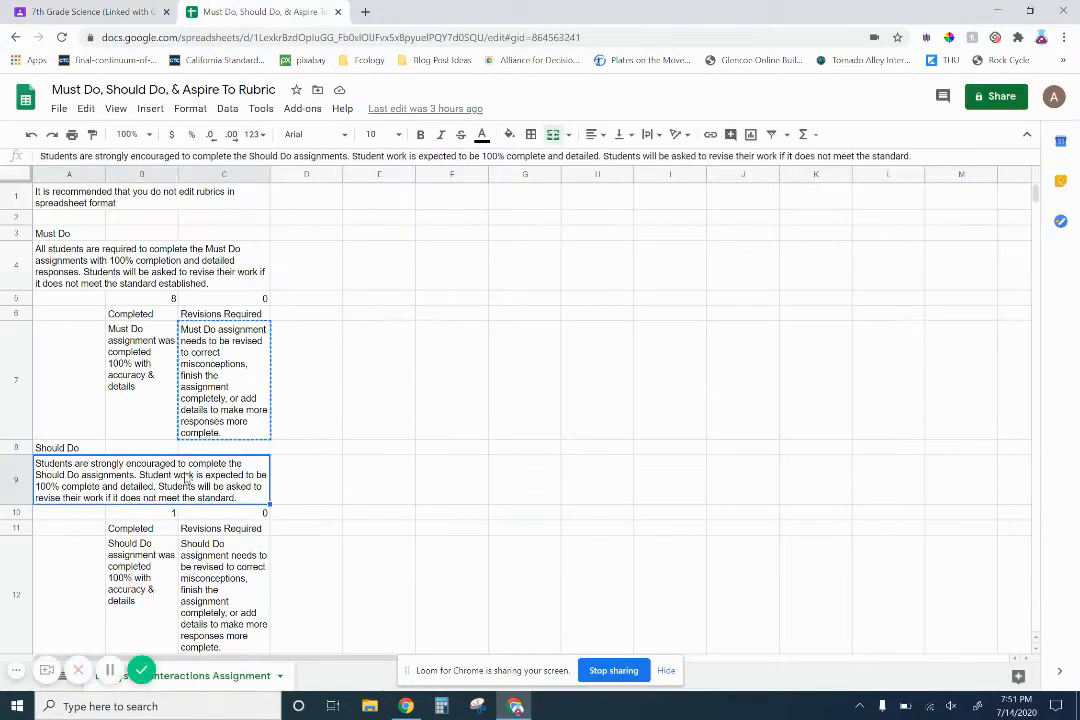
scroll(184, 474, "down", 3)
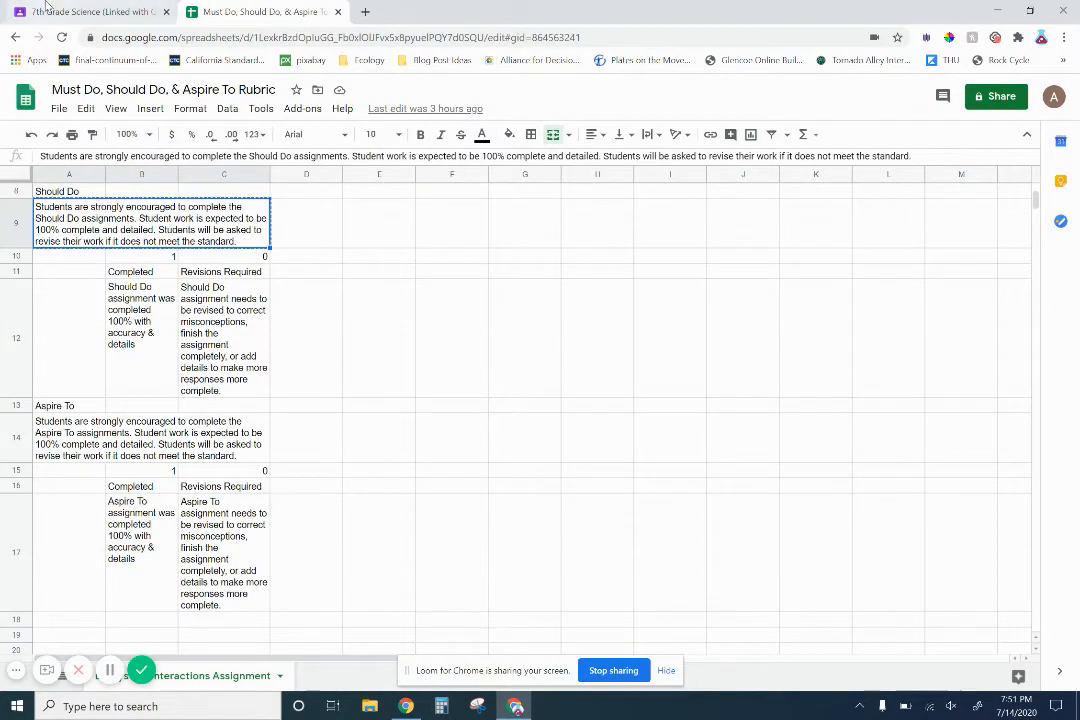
key("ctrl+shift+Tab")
scroll(323, 396, "up", 5)
left_click(328, 486)
key("ctrl+a")
type("Students are strongly encouraged to complete the Should Do assignments. Student work is expected to be 100% complete and detailed. Students will be asked to revise their work if it does not meet the standard.")
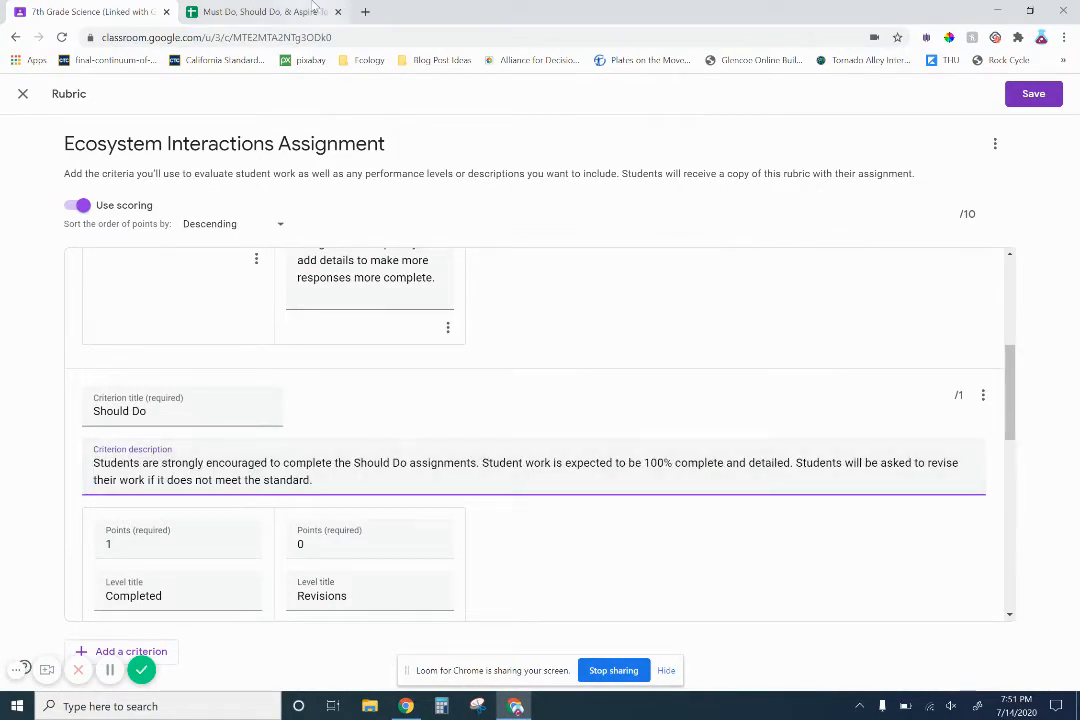
- Copy the Aspire To description from the rubric spreadsheet and replace the Aspire To criterion's description in Classroom with it
key("ctrl+Tab")
scroll(300, 475, "down", 5)
scroll(275, 450, "up", 3)
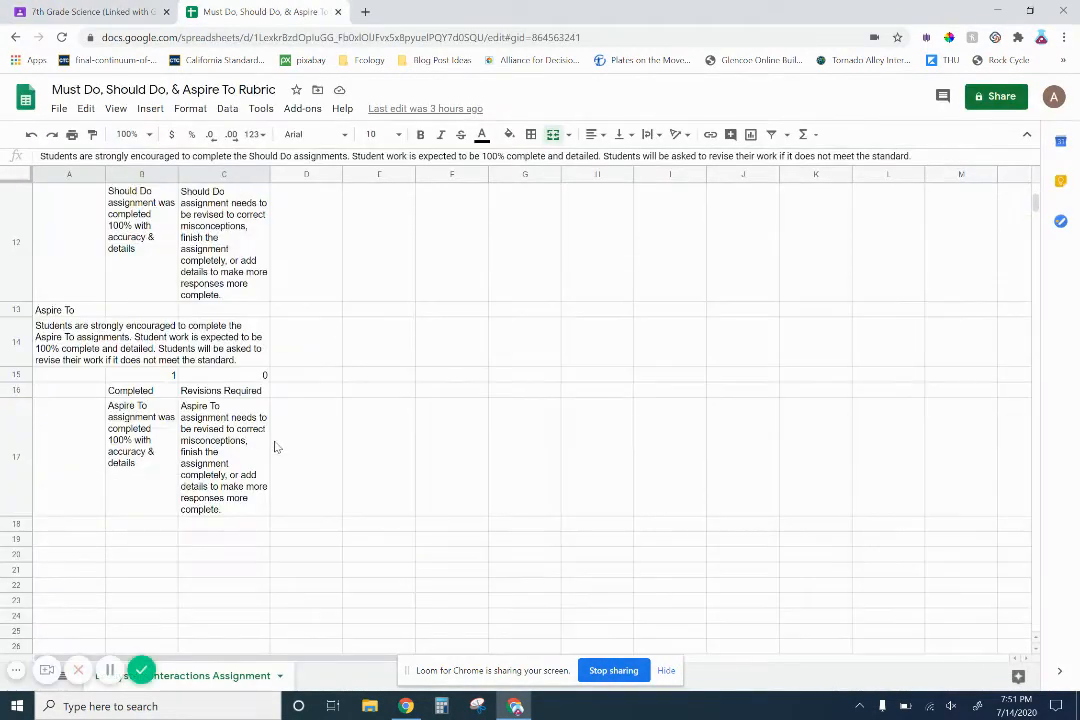
left_click(172, 345)
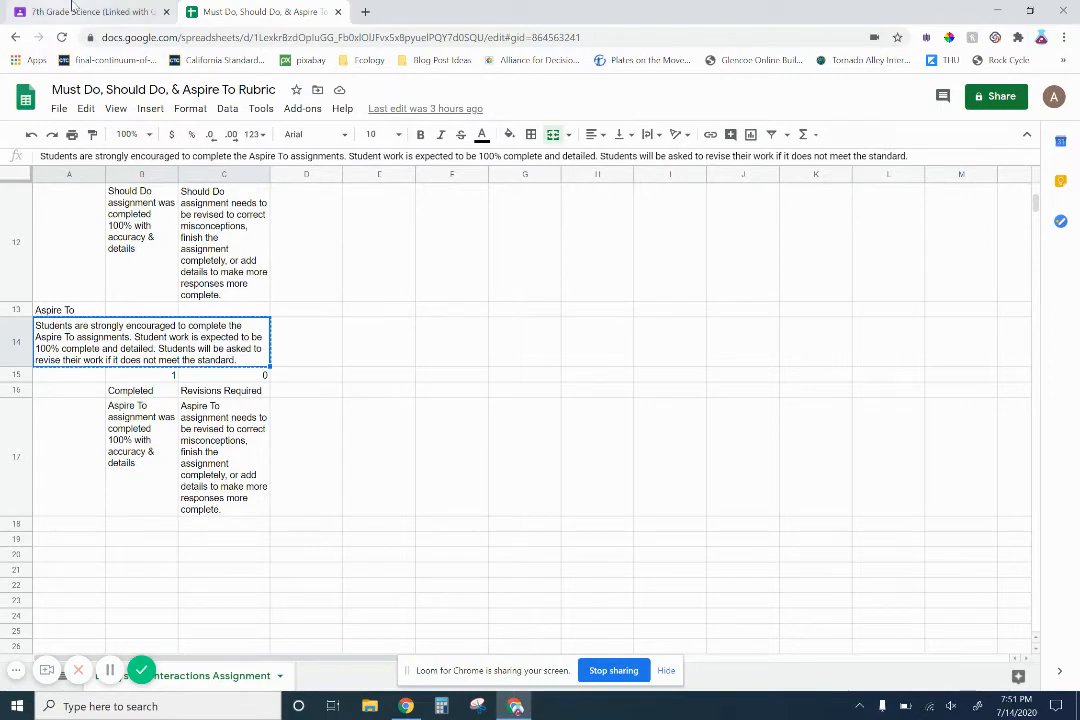
key("ctrl+Tab")
scroll(328, 470, "down", 5)
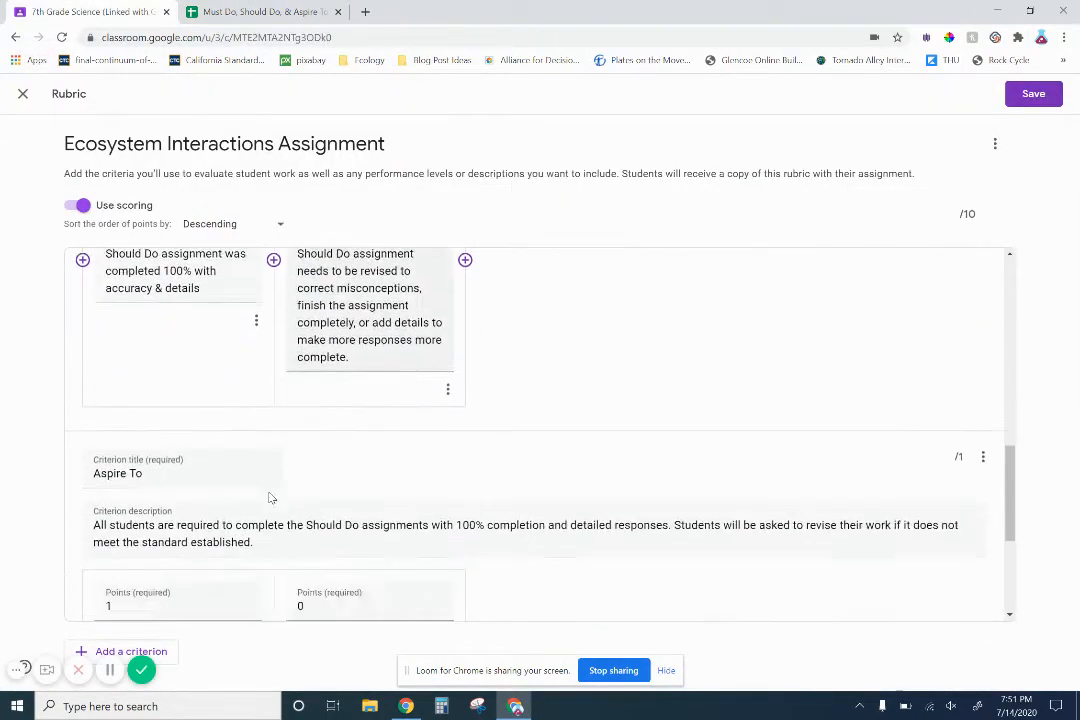
left_click(247, 500)
key("ctrl+a")
type("Students are strongly encouraged to complete the Aspire To assignments. Student work is expected to be 100% complete and detailed. Students will be asked to revise their work if it does not meet the standard.")
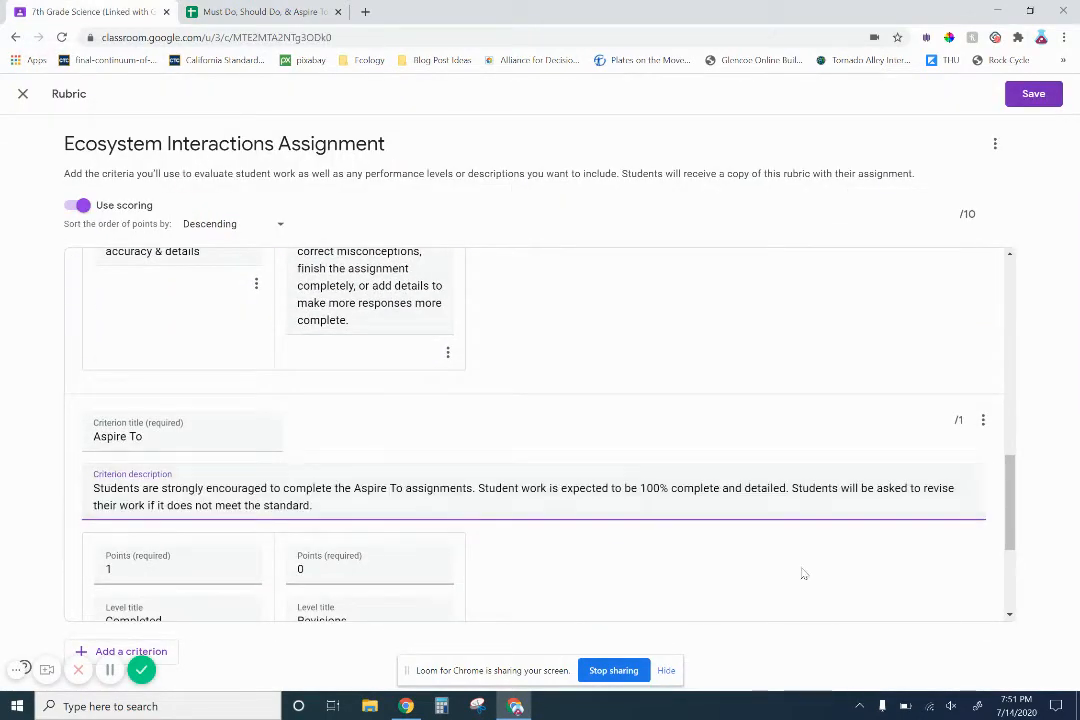
- Replace Should Do with Aspire To in both level descriptions of the Aspire To criterion and save the rubric
scroll(550, 571, "down", 2)
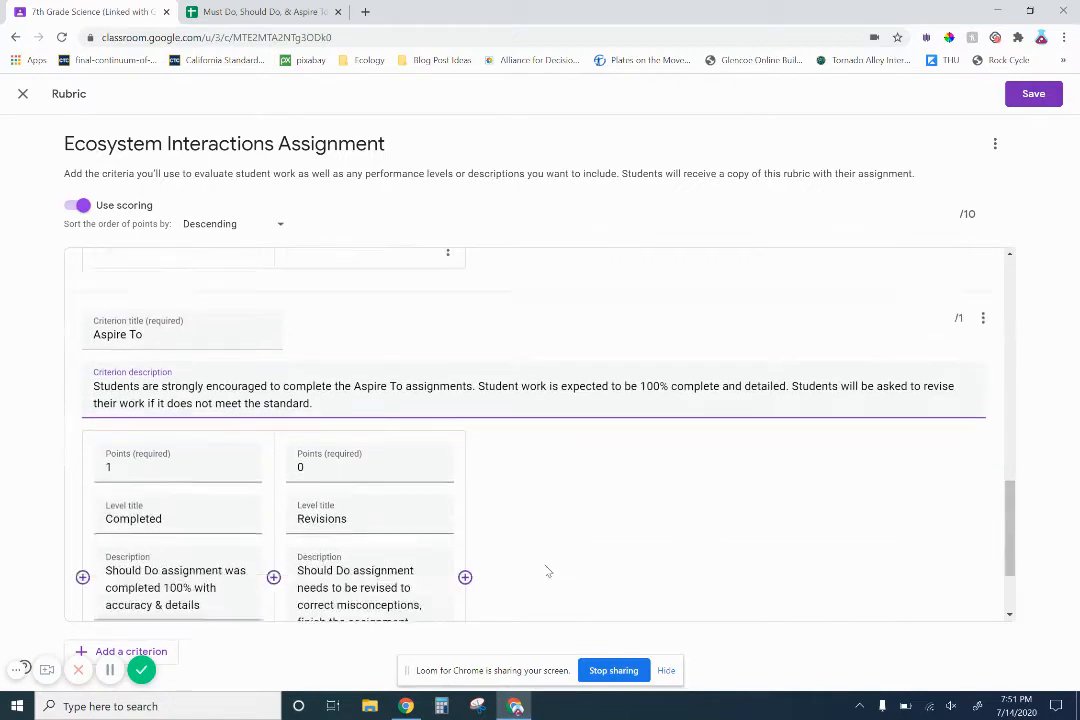
scroll(128, 529, "down", 1)
left_click(159, 473)
left_click(104, 466, "shift")
type("Aspire To")
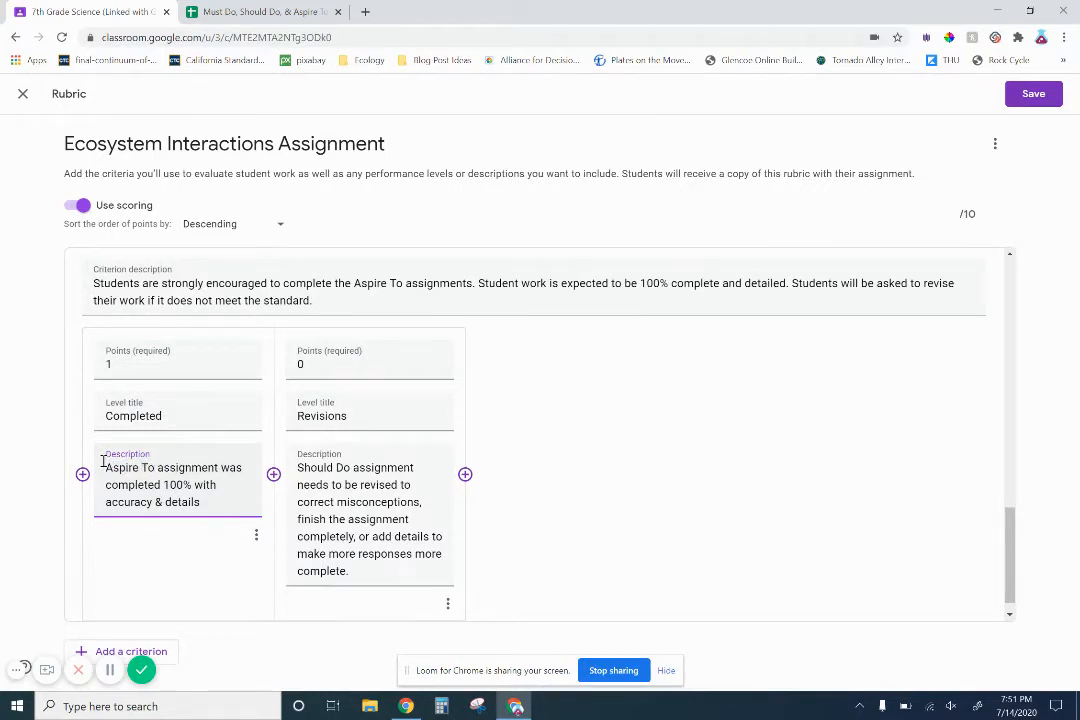
left_click_drag(352, 467, 270, 471)
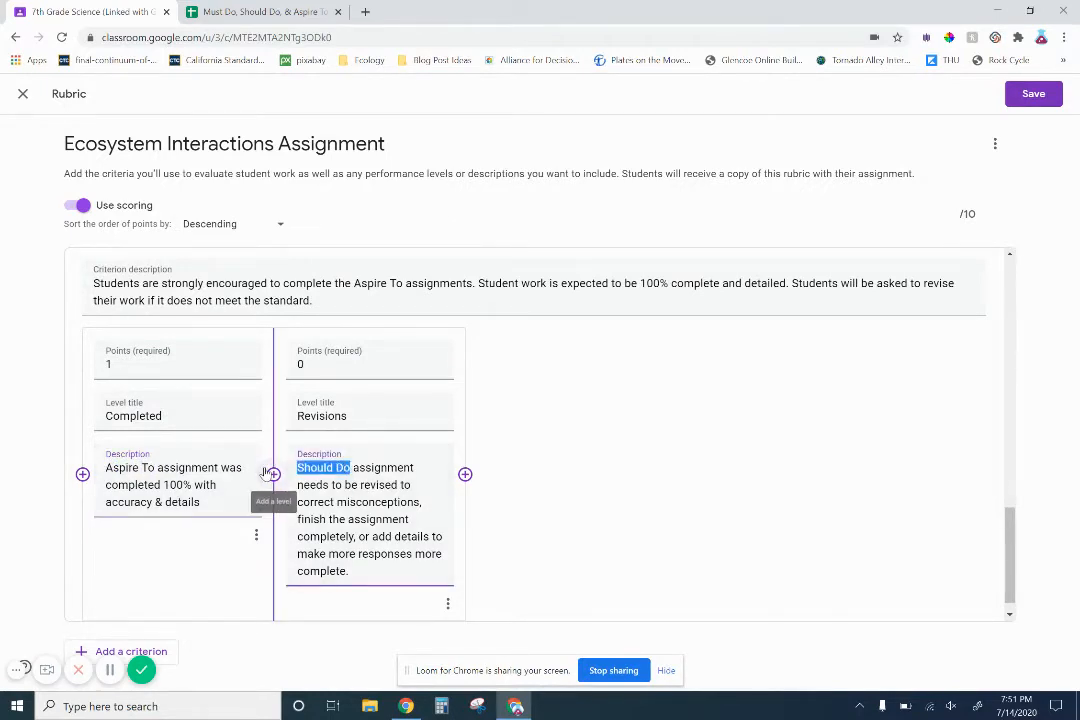
type("Aspire To")
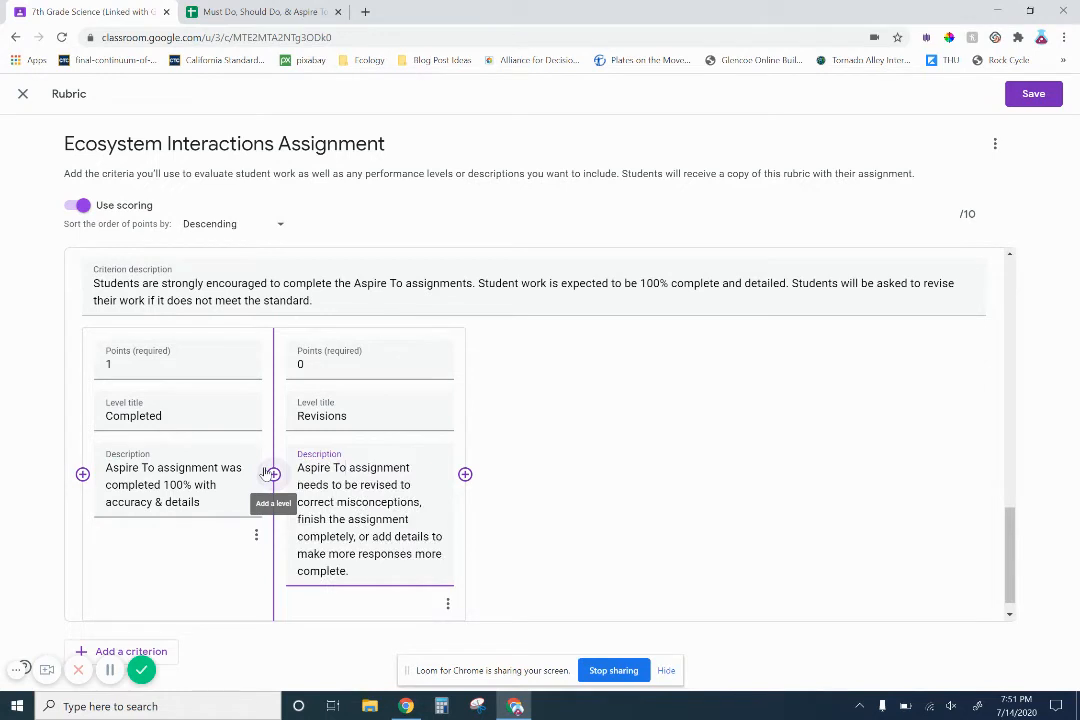
left_click(1045, 96)
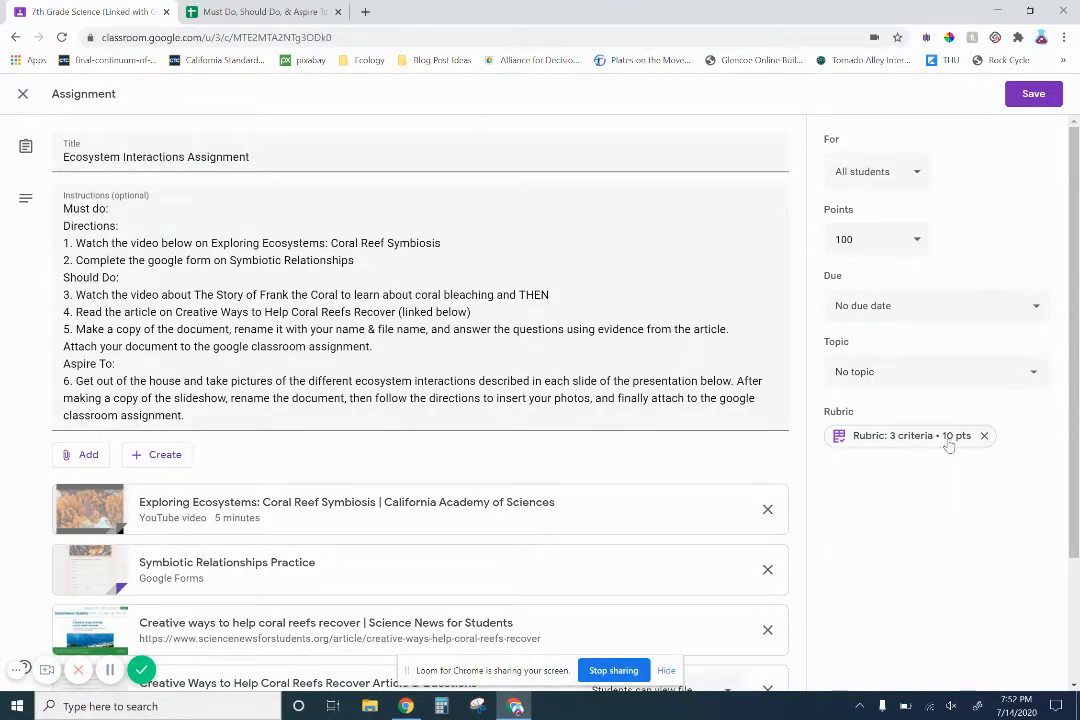
- Look at the assignment's points options, and open the attached rubric to review its Must Do, Should Do, and Aspire To criteria
left_click(856, 239)
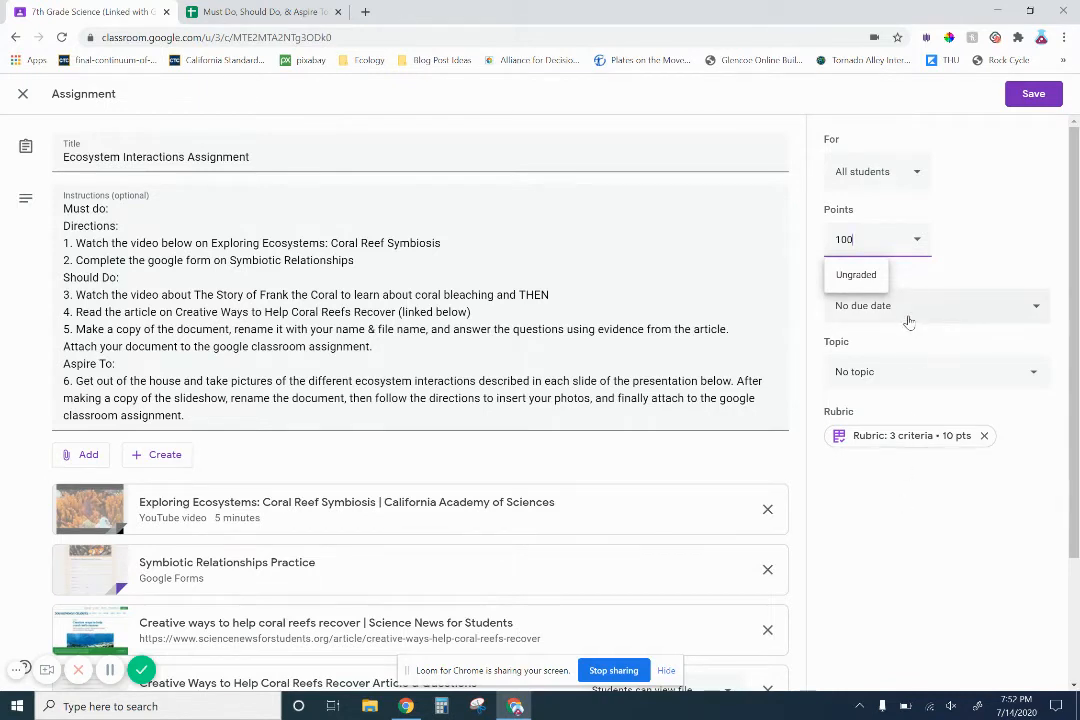
left_click(977, 264)
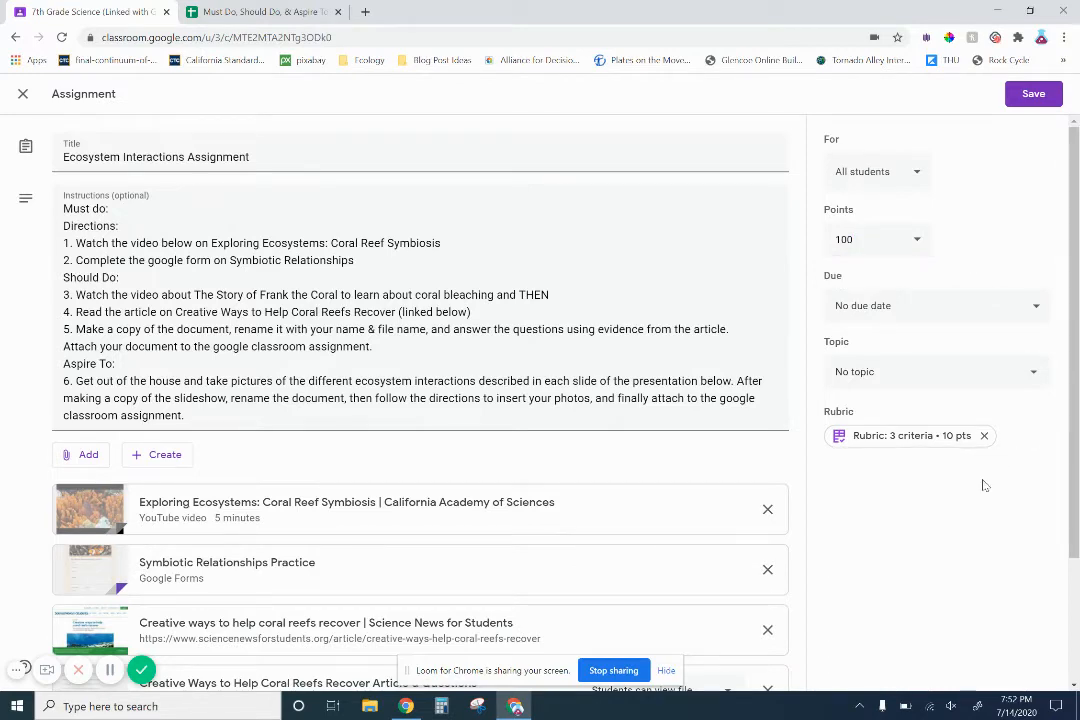
left_click(941, 441)
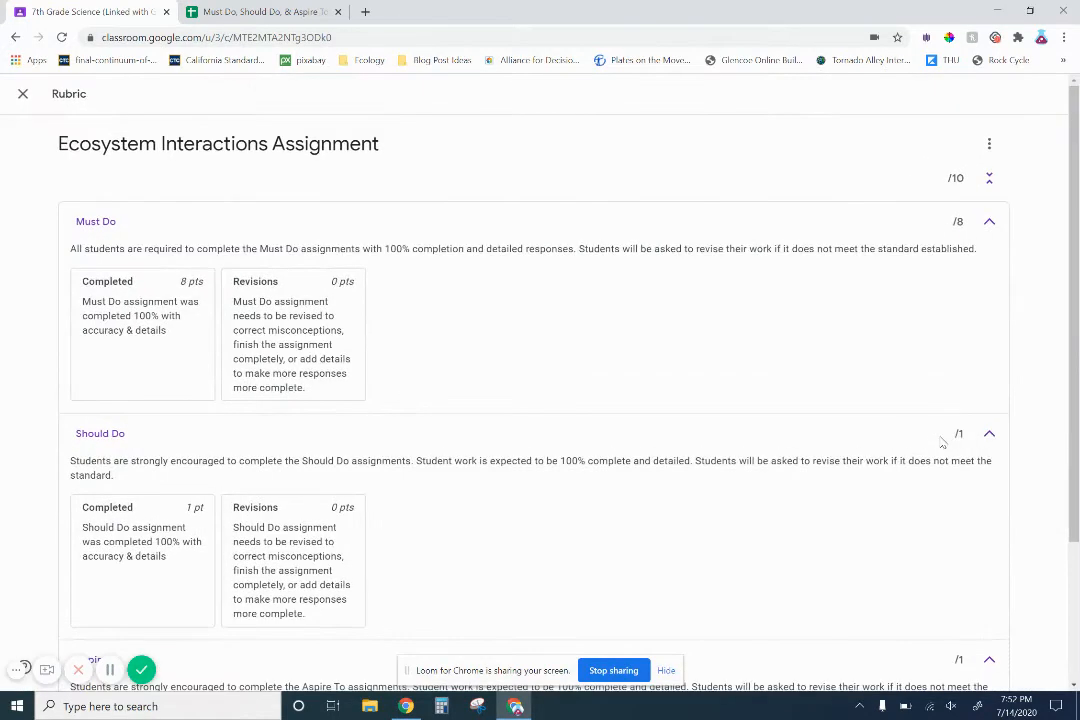
scroll(542, 490, "down", 2)
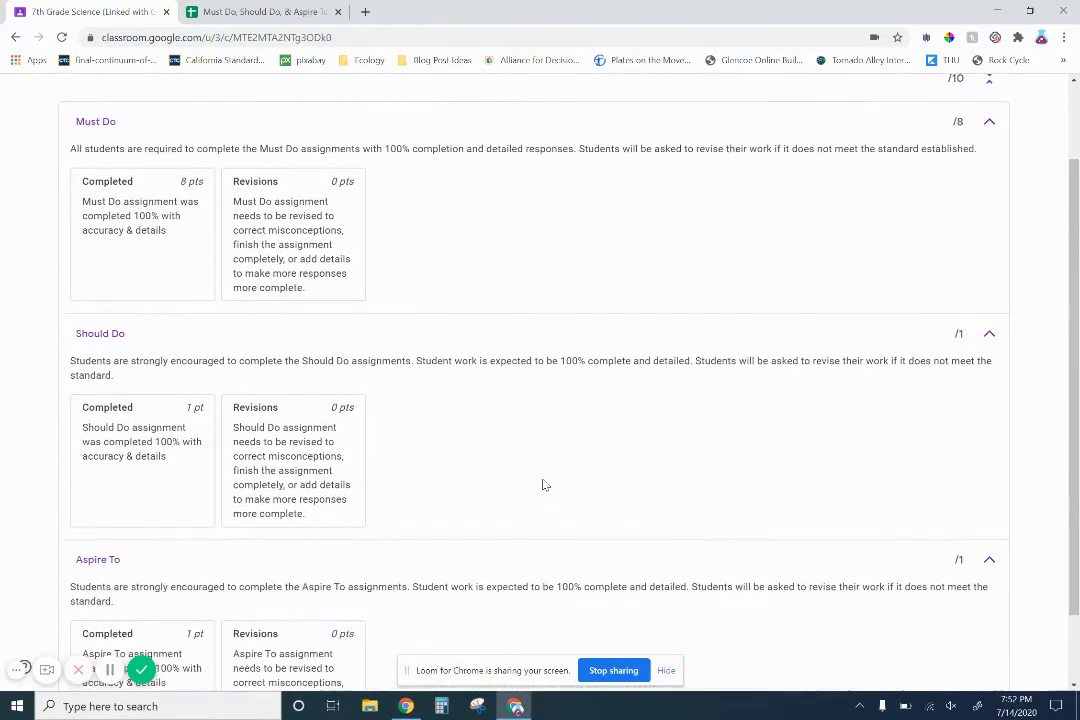
scroll(563, 494, "up", 3)
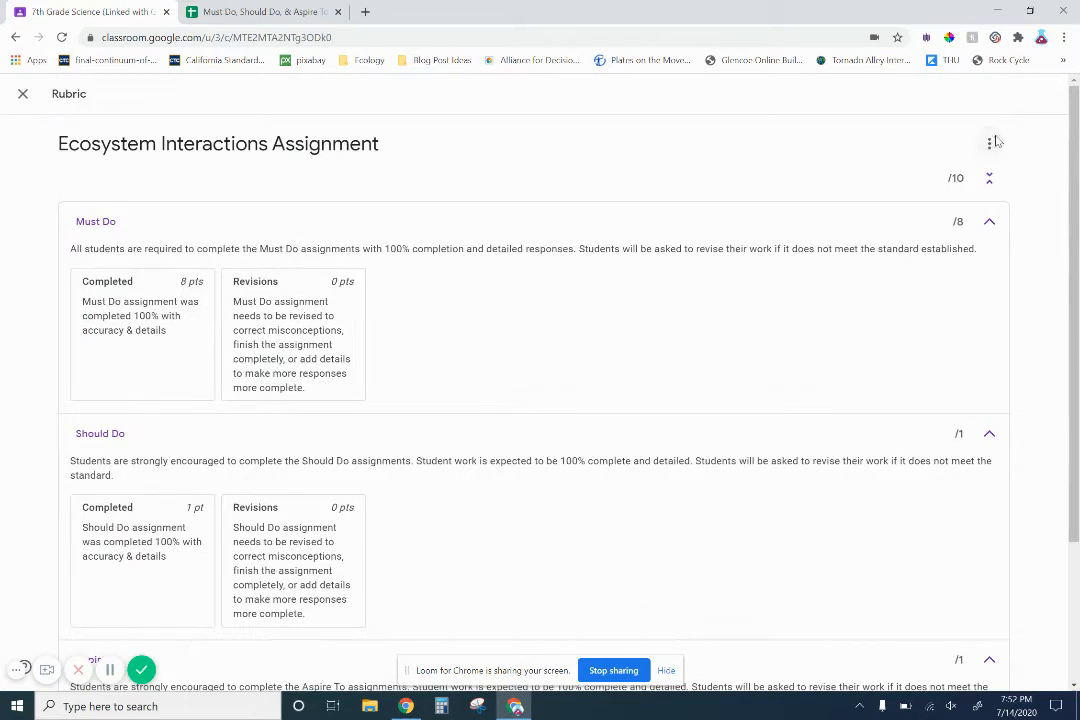
- Export the Ecosystem Interactions Assignment rubric to Sheets and view the rubric spreadsheet
left_click(991, 143)
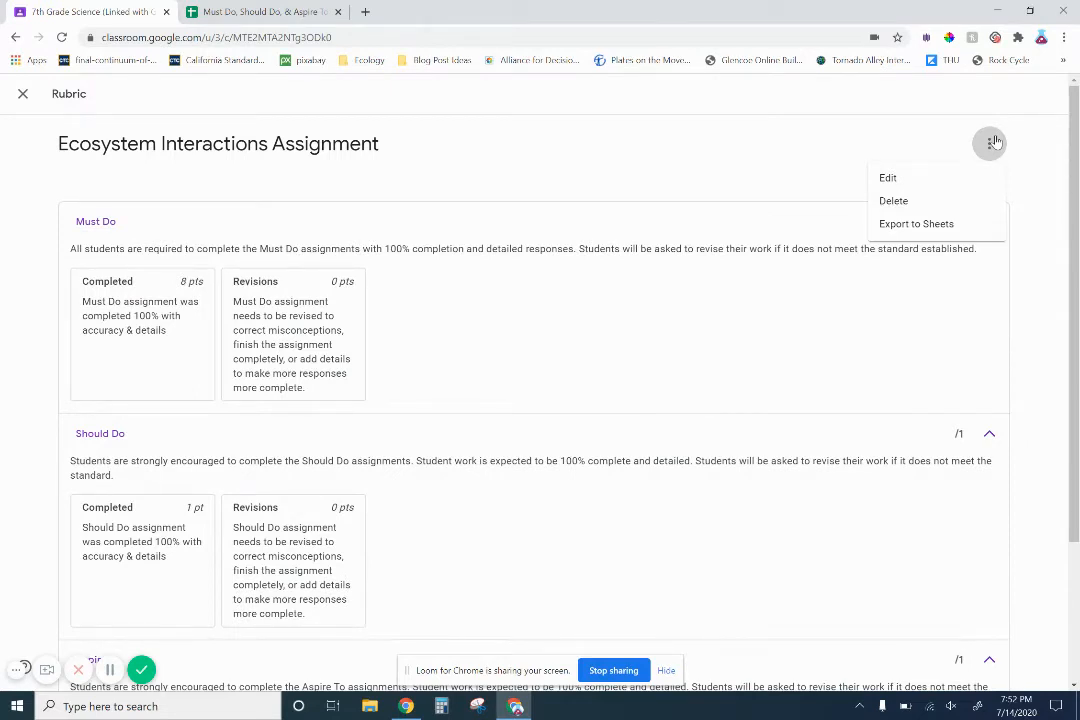
left_click(935, 226)
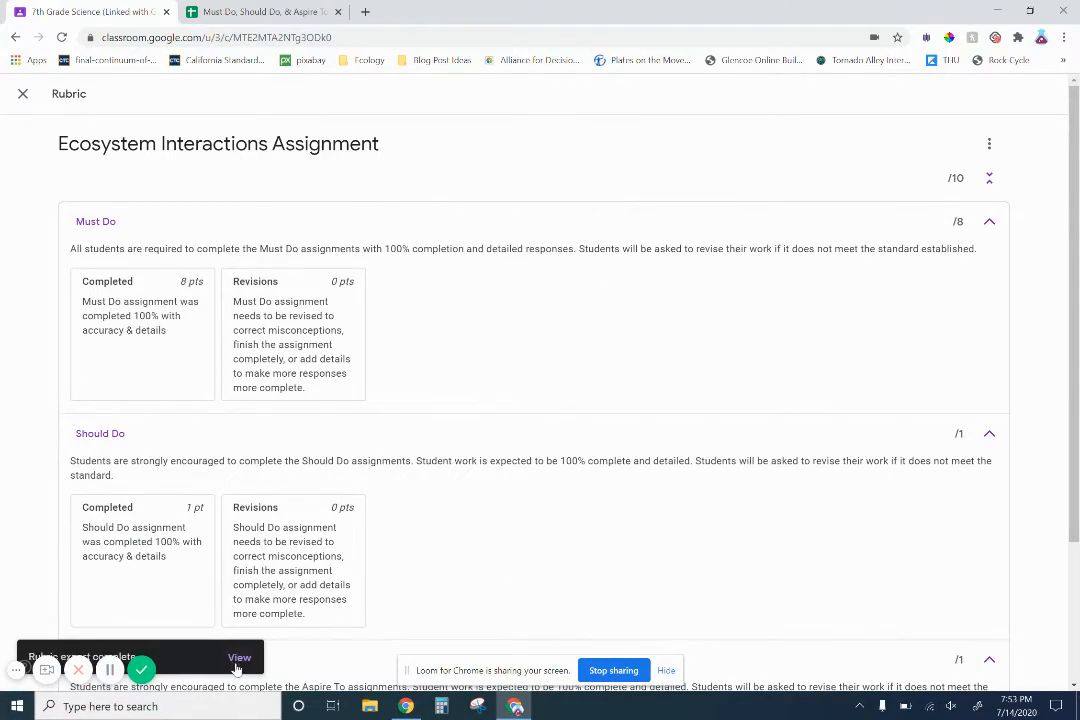
left_click(248, 660)
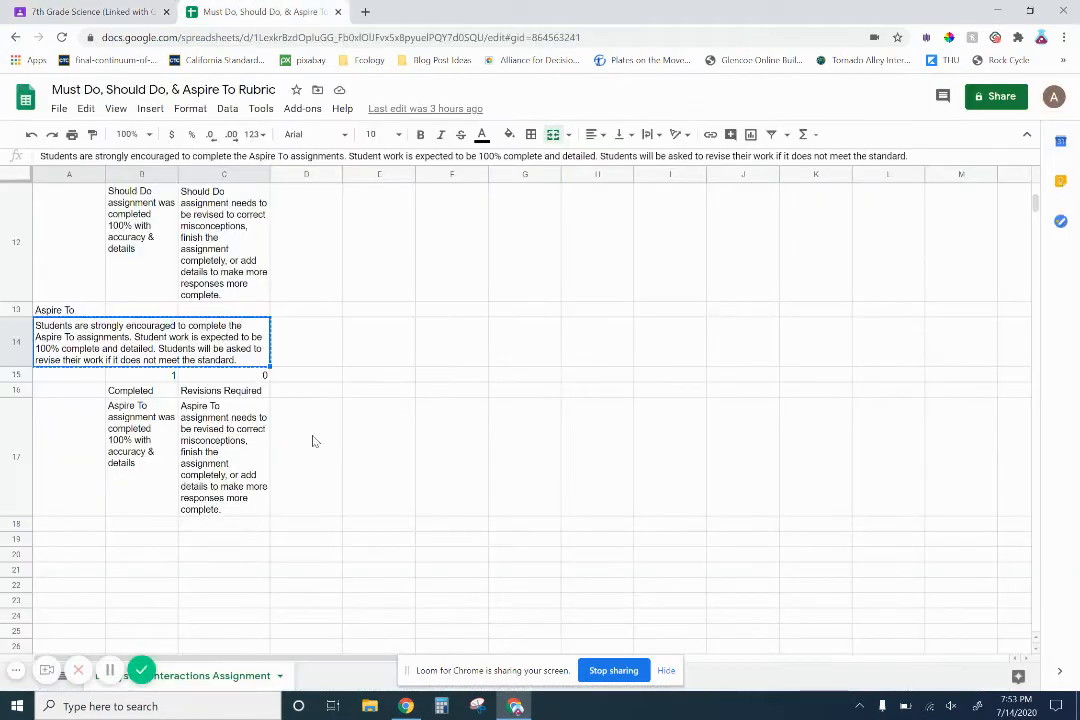
- Examine the editing note and the Must Do title and description cells at the start of the rubric spreadsheet
left_click(378, 440)
scroll(478, 432, "up", 6)
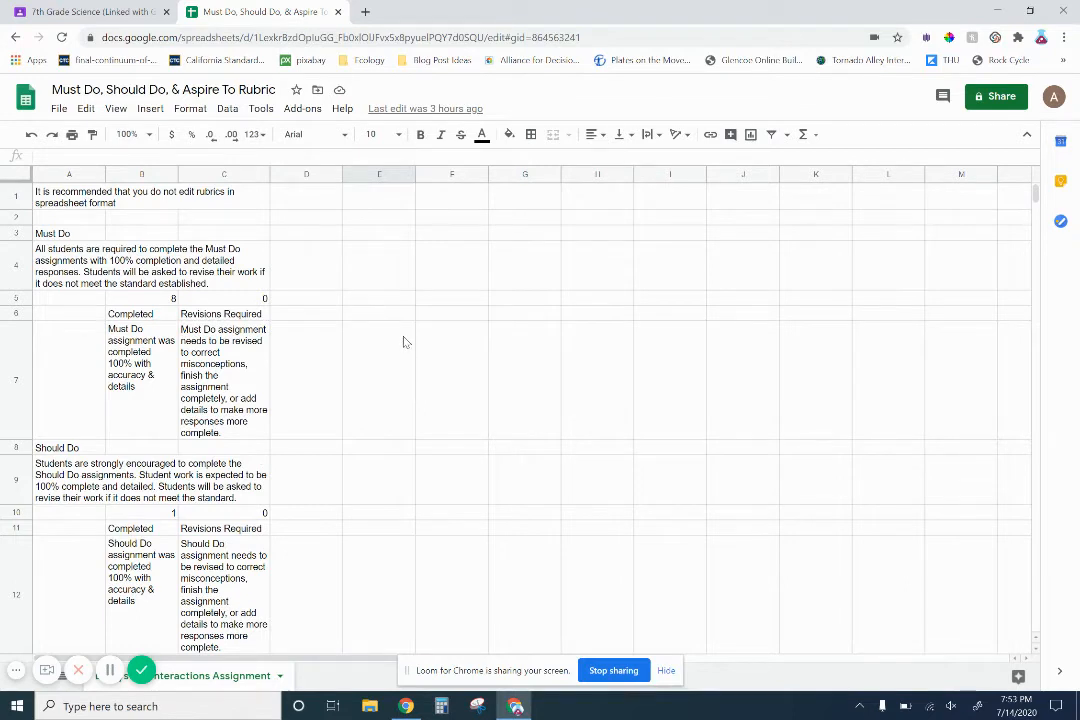
left_click(38, 184)
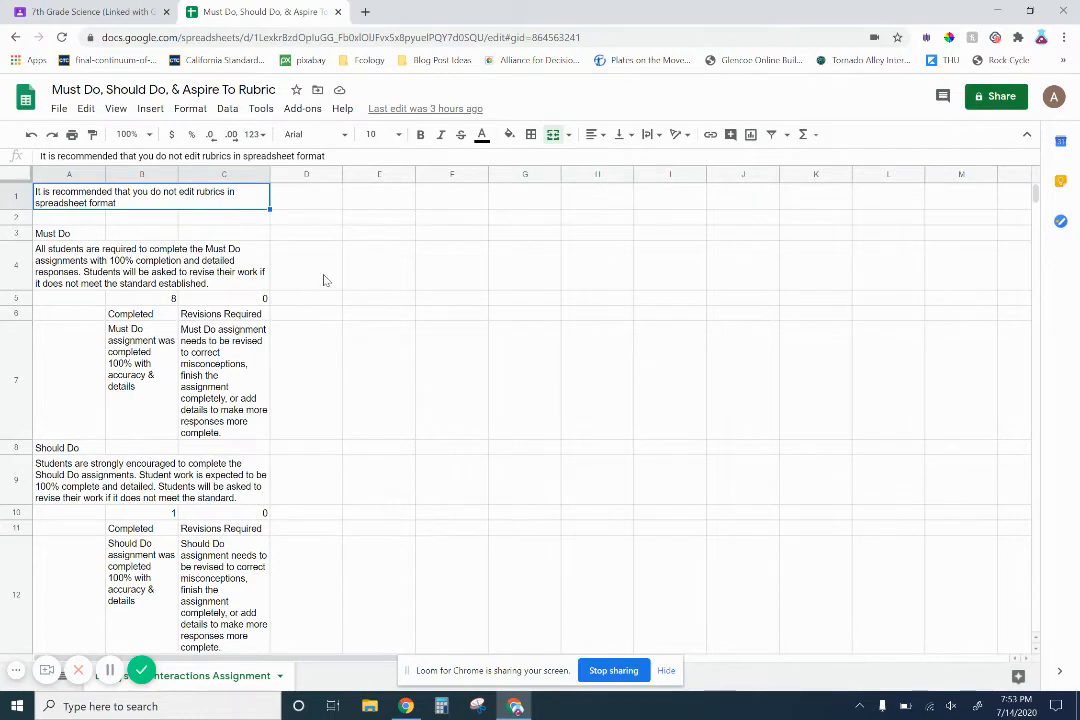
left_click(66, 250)
left_click(72, 235)
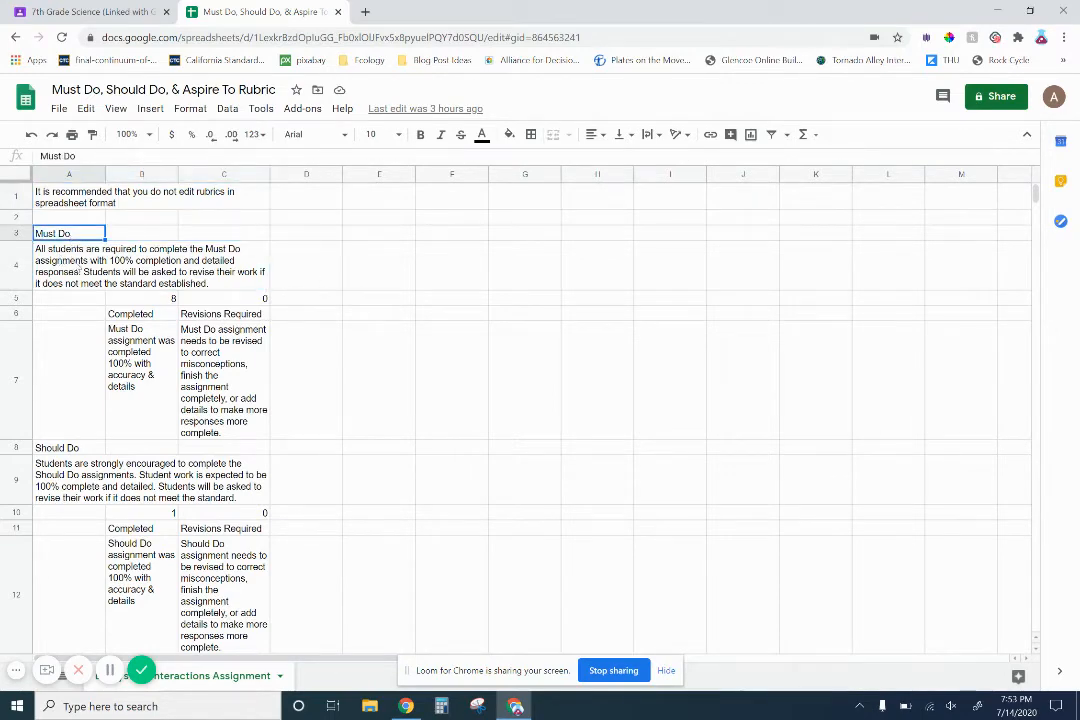
- Look over the Must Do description and neighbouring cells in the rubric spreadsheet, and return to the class in Google Classroom
left_click(80, 268)
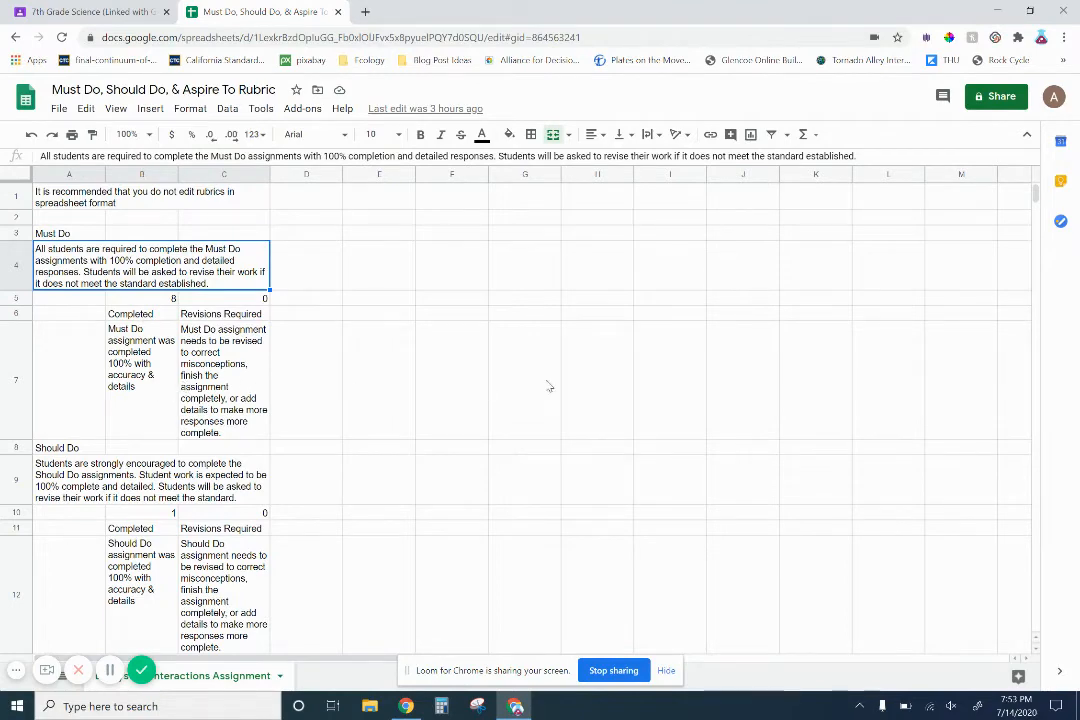
scroll(530, 410, "down", 2)
scroll(499, 429, "up", 3)
left_click(456, 366)
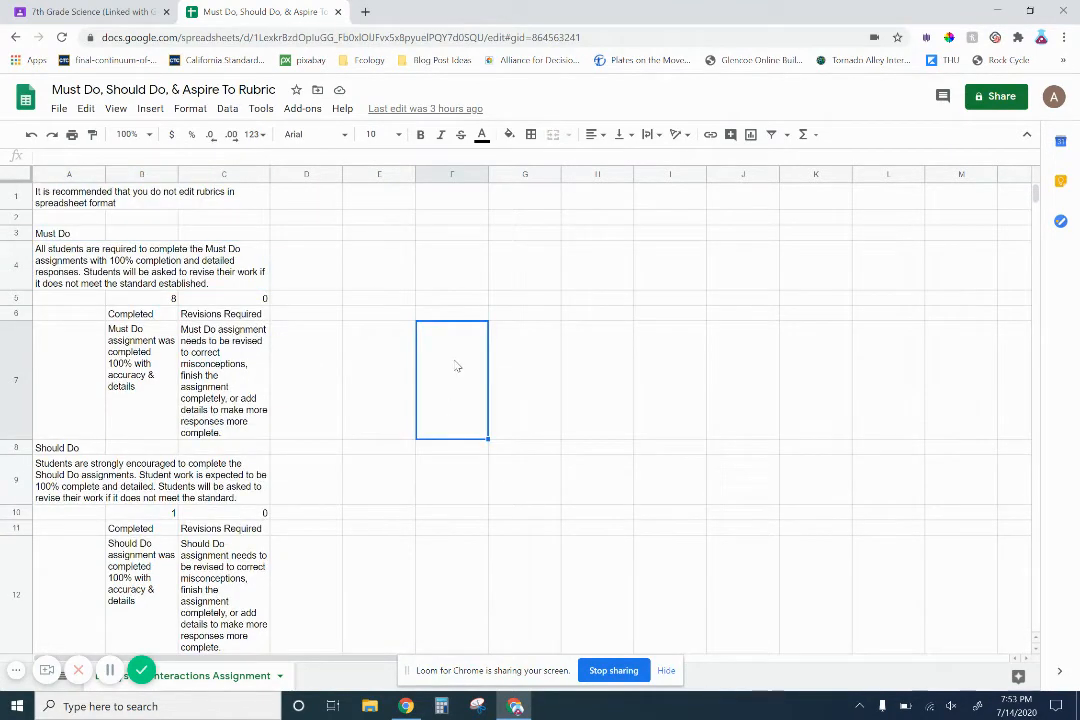
left_click(408, 266)
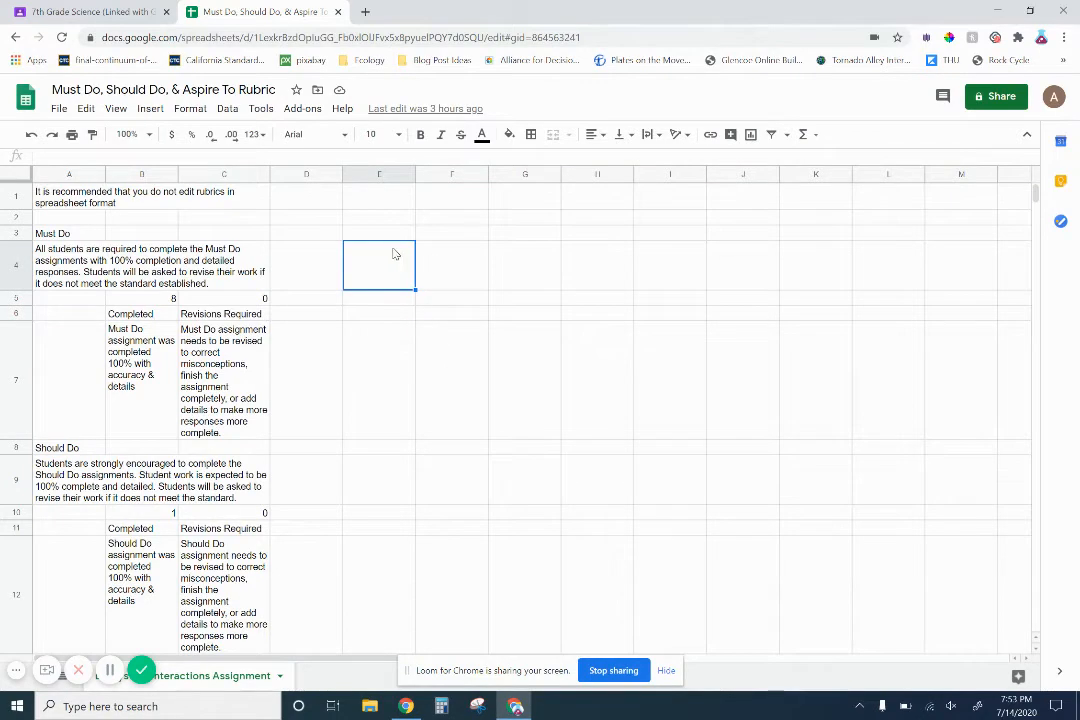
left_click(320, 237)
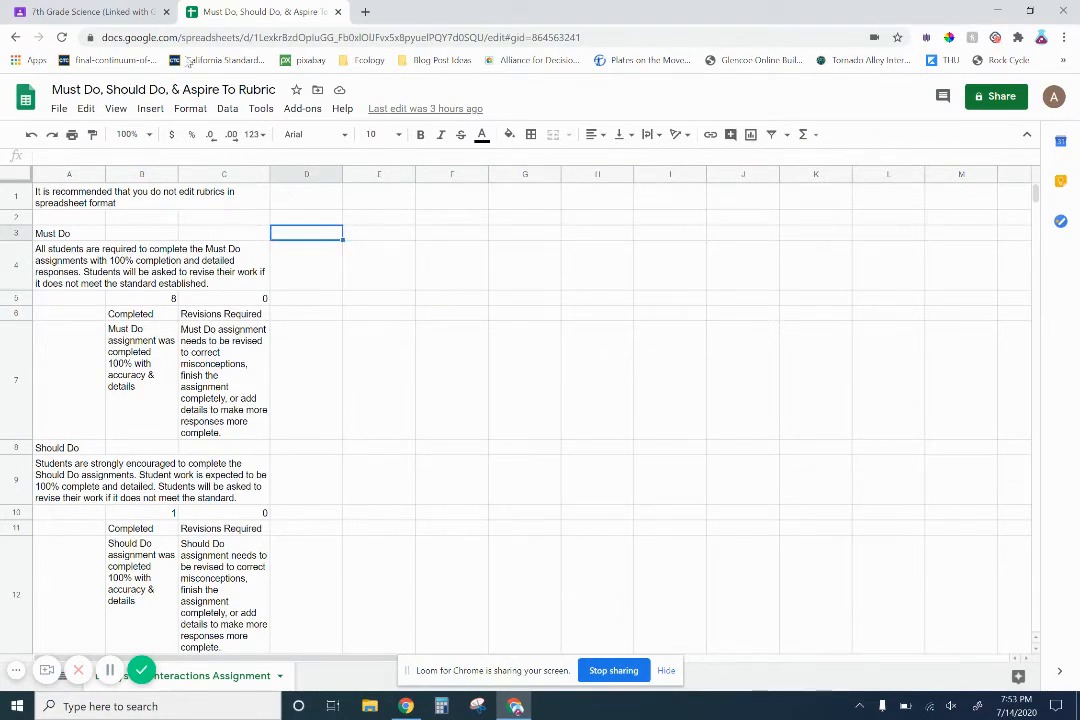
left_click(90, 11)
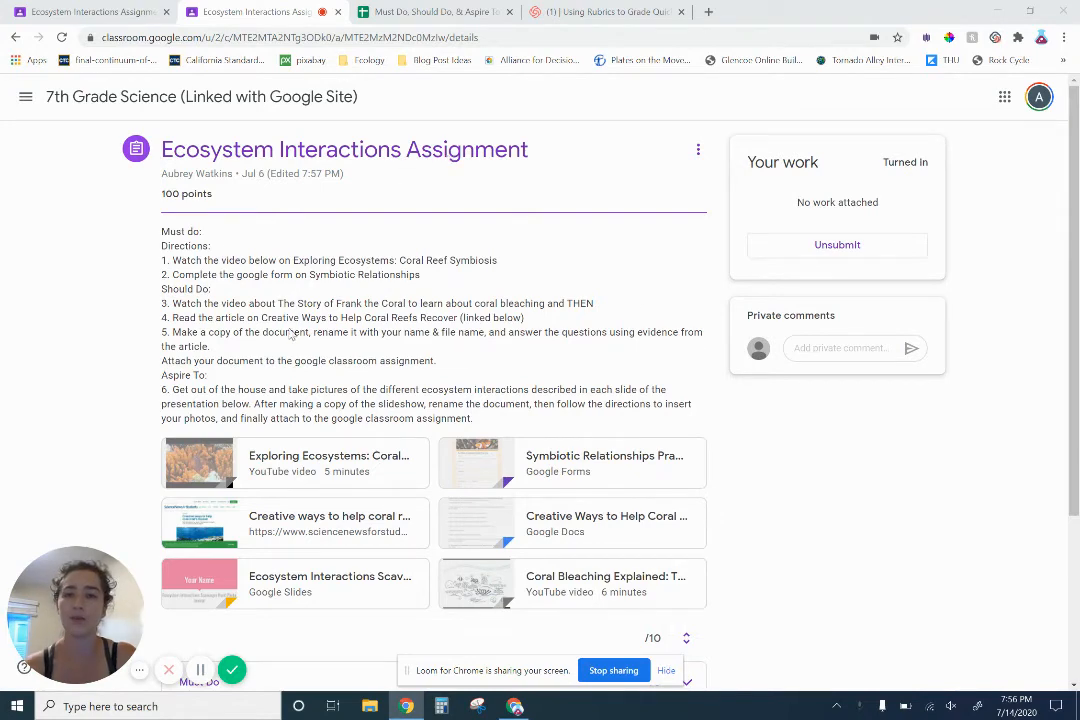
- Review the student view of the Ecosystem Interactions Assignment, expanding all rubric criteria to read the Must Do, Should Do, and Aspire To levels
scroll(272, 357, "down", 2)
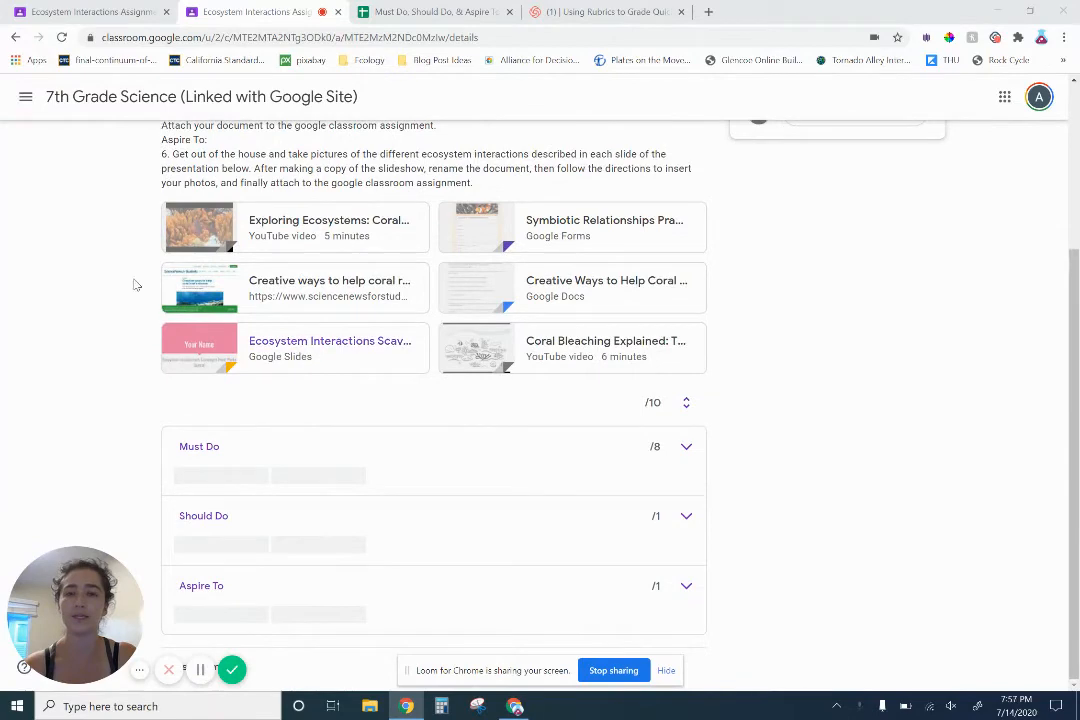
scroll(257, 341, "up", 2)
scroll(257, 341, "down", 2)
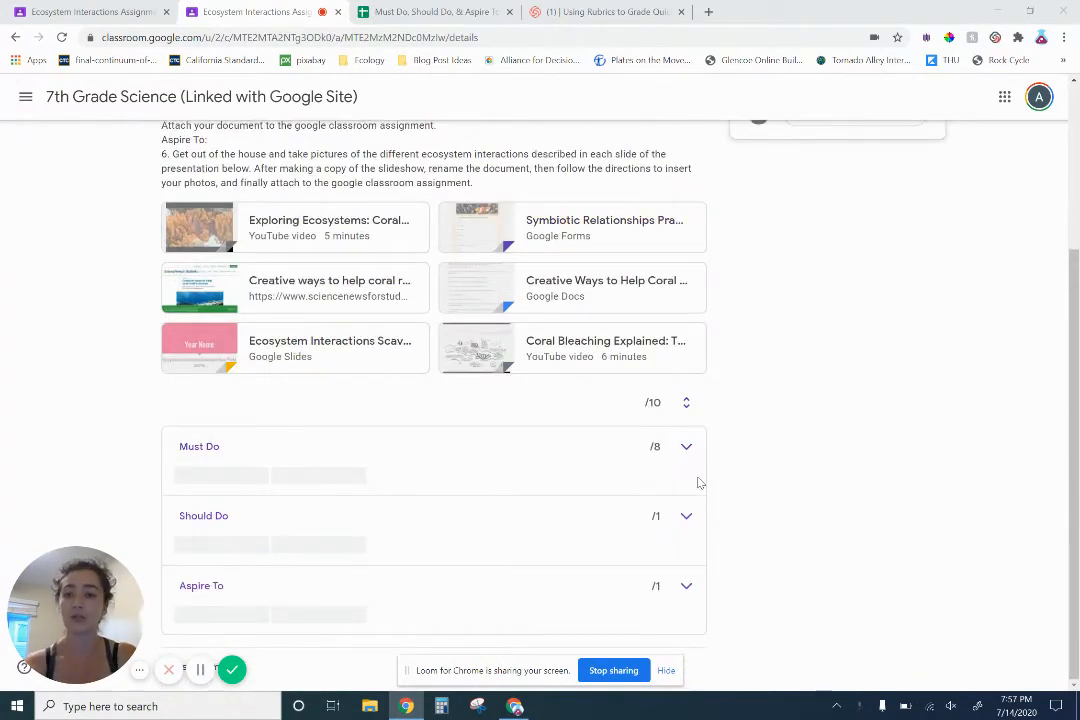
left_click(685, 404)
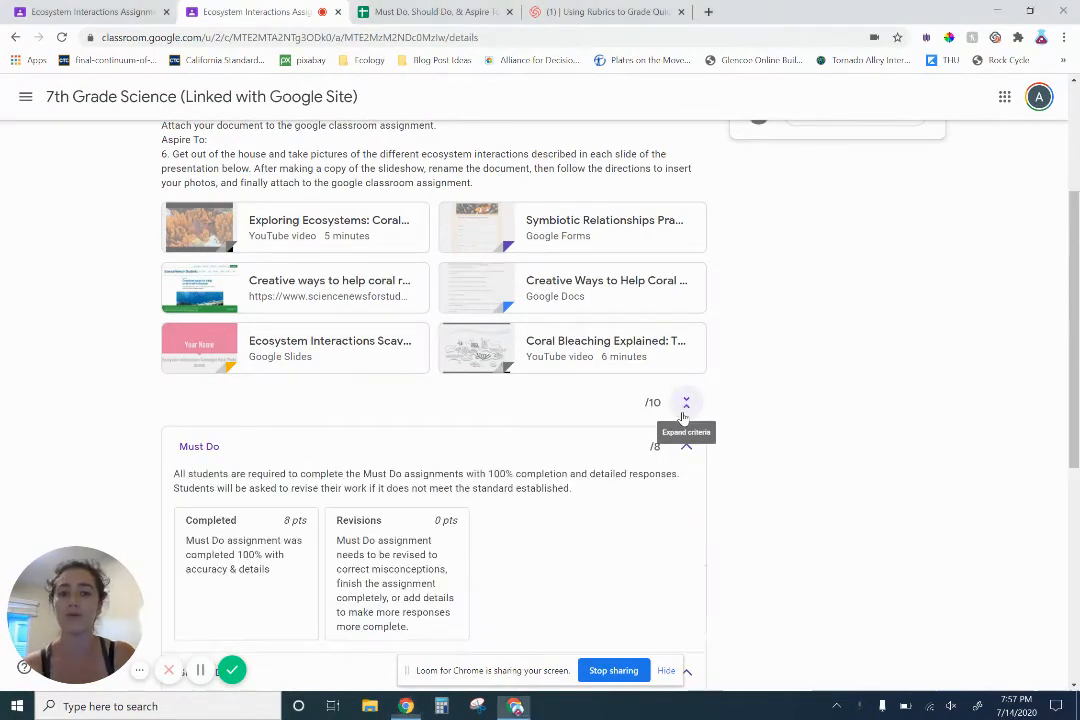
scroll(720, 350, "down", 2)
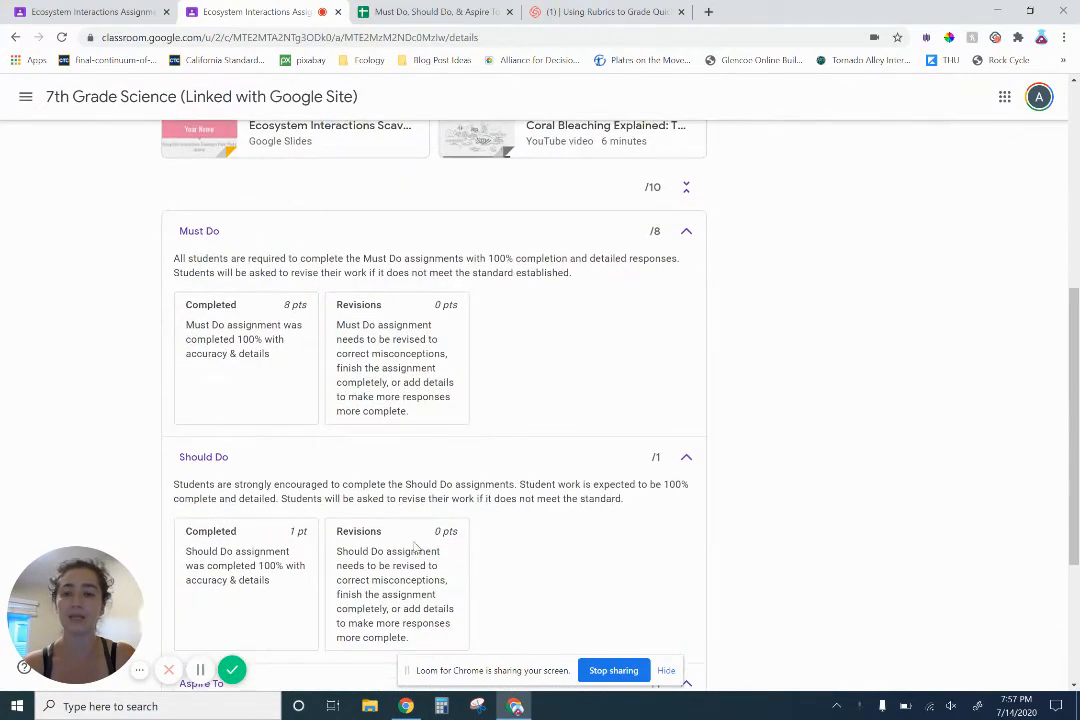
scroll(506, 484, "down", 3)
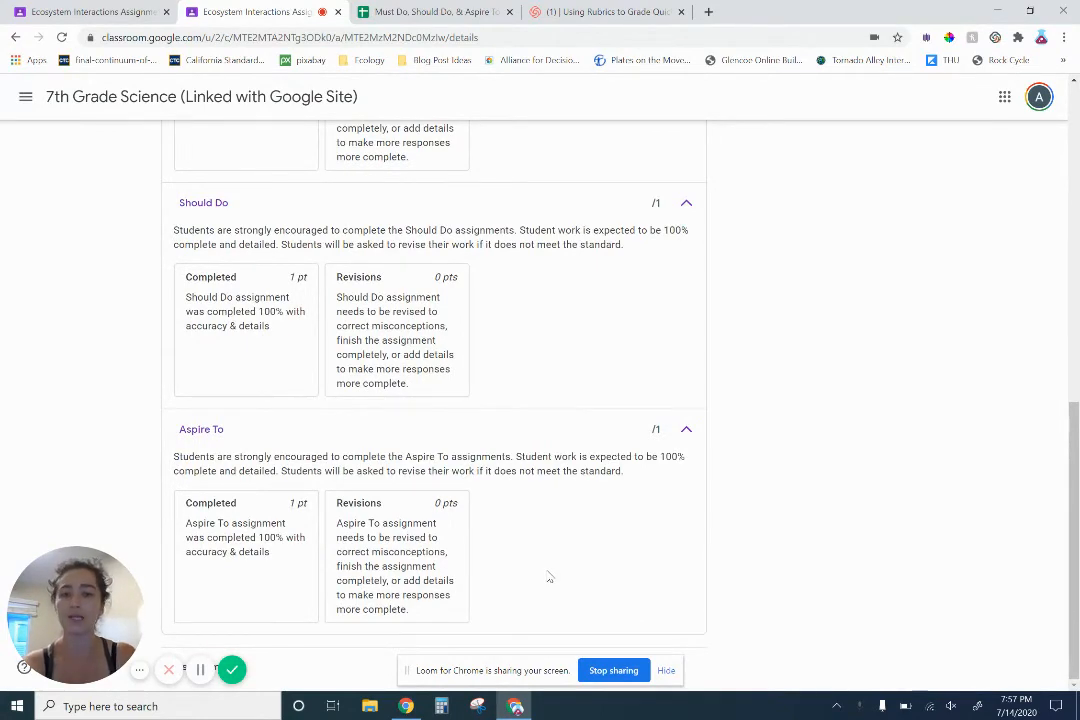
scroll(549, 577, "up", 10)
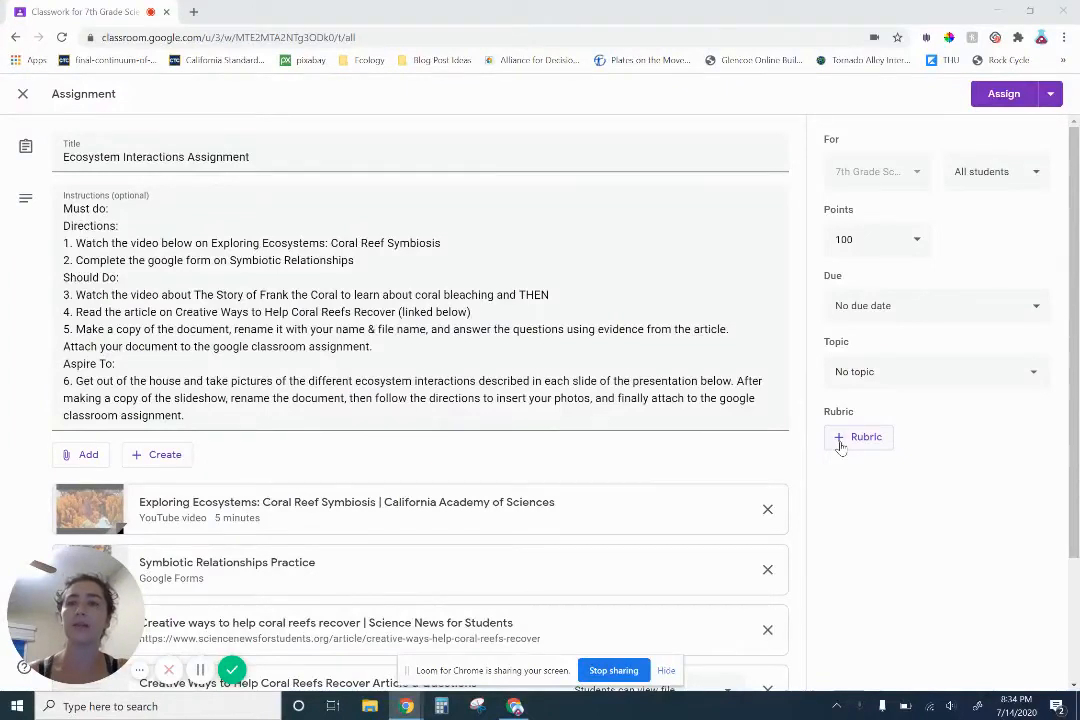
- Look at the options for adding a rubric to the assignment draft, and highlight the assignment title
left_click(841, 445)
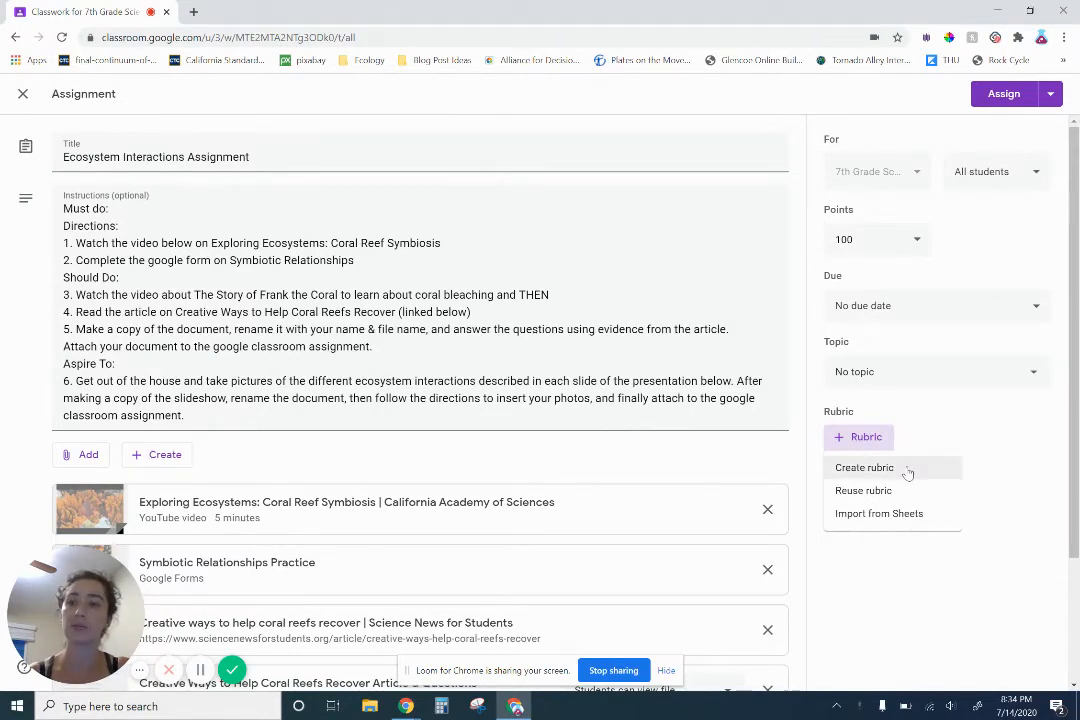
left_click(939, 423)
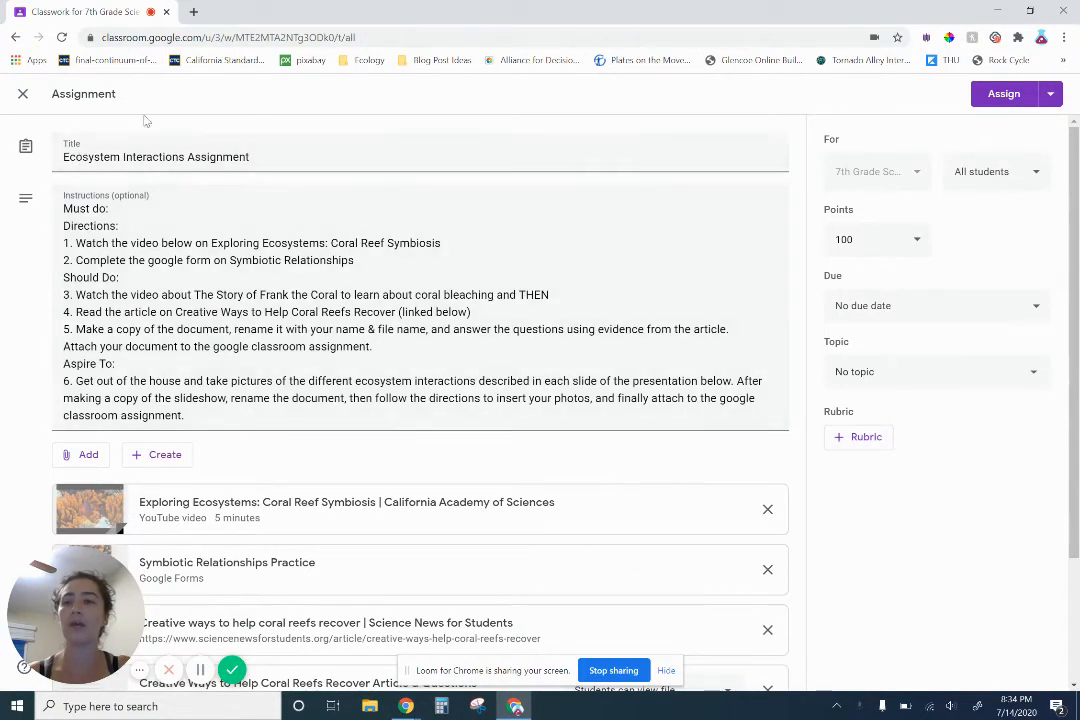
left_click(63, 158)
left_click_drag(63, 158, 324, 161)
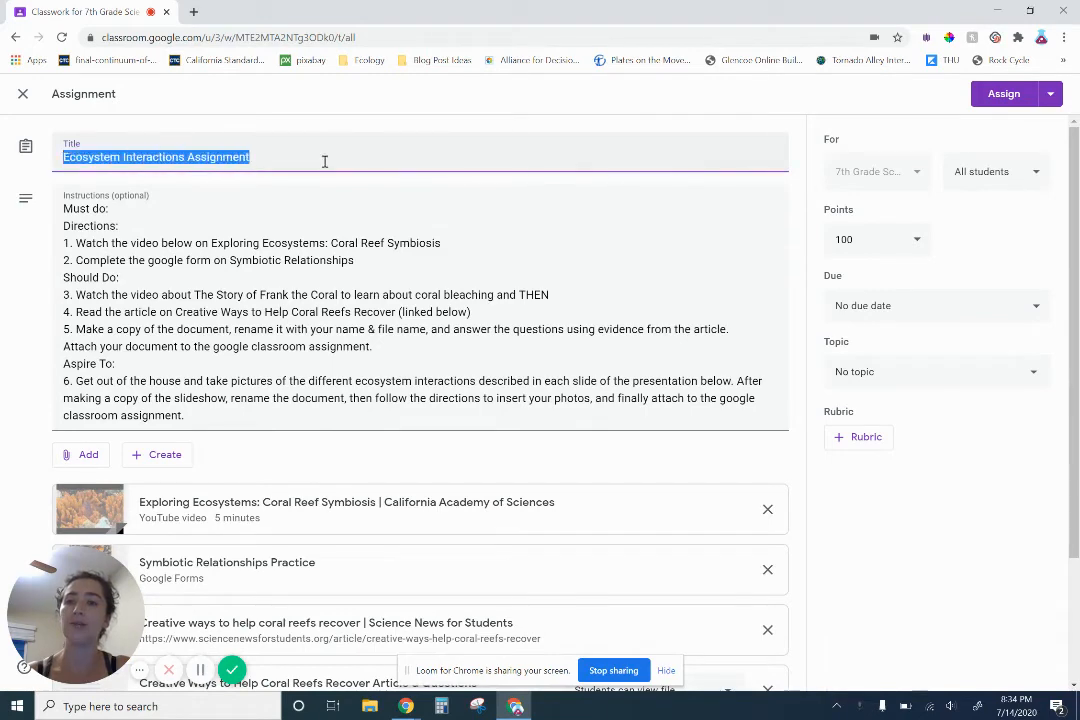
left_click(324, 161)
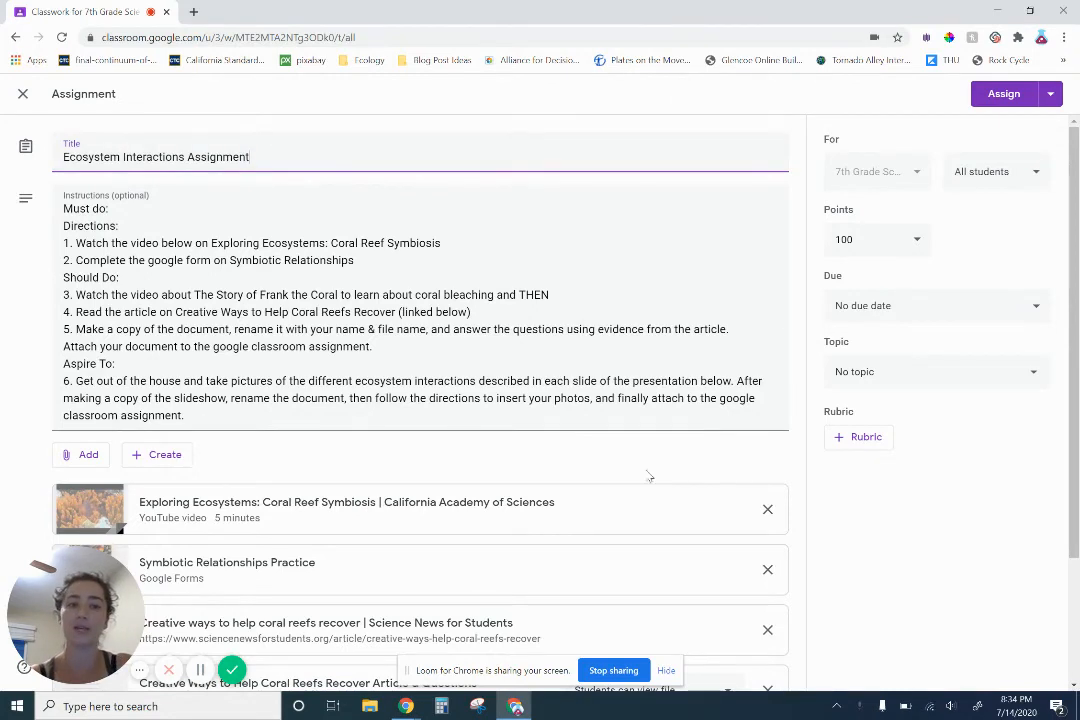
- Import the Ecosystem Interactions rubric spreadsheet from Sheets into the assignment draft, review its criteria, and save the rubric
left_click(855, 440)
left_click(880, 513)
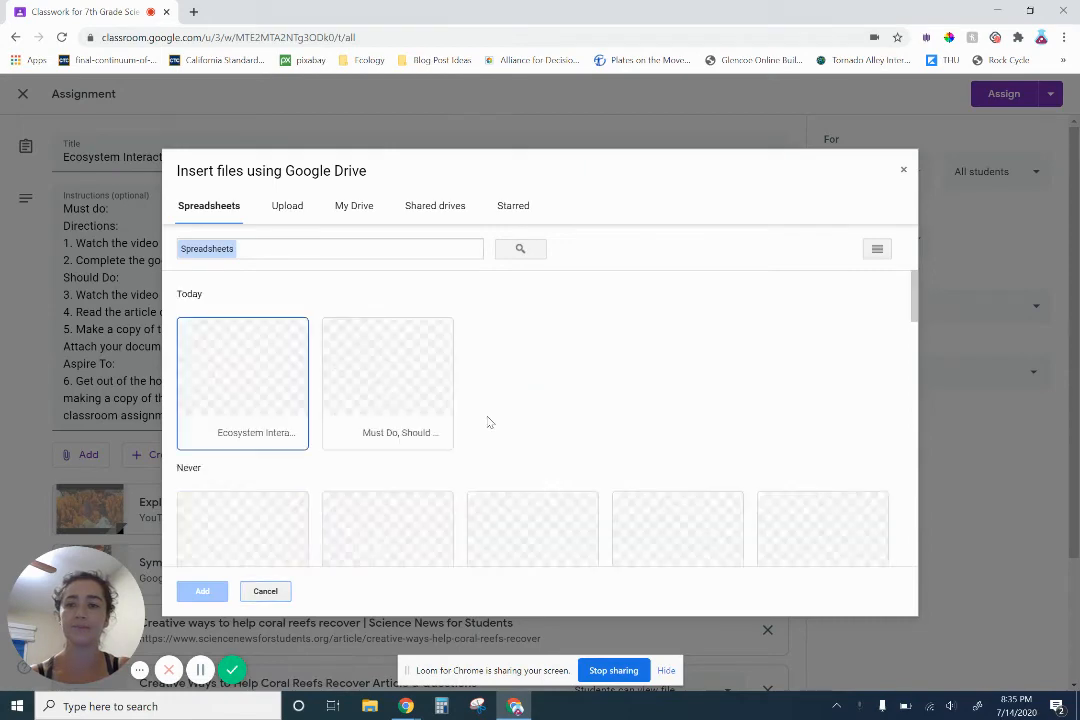
left_click(245, 413)
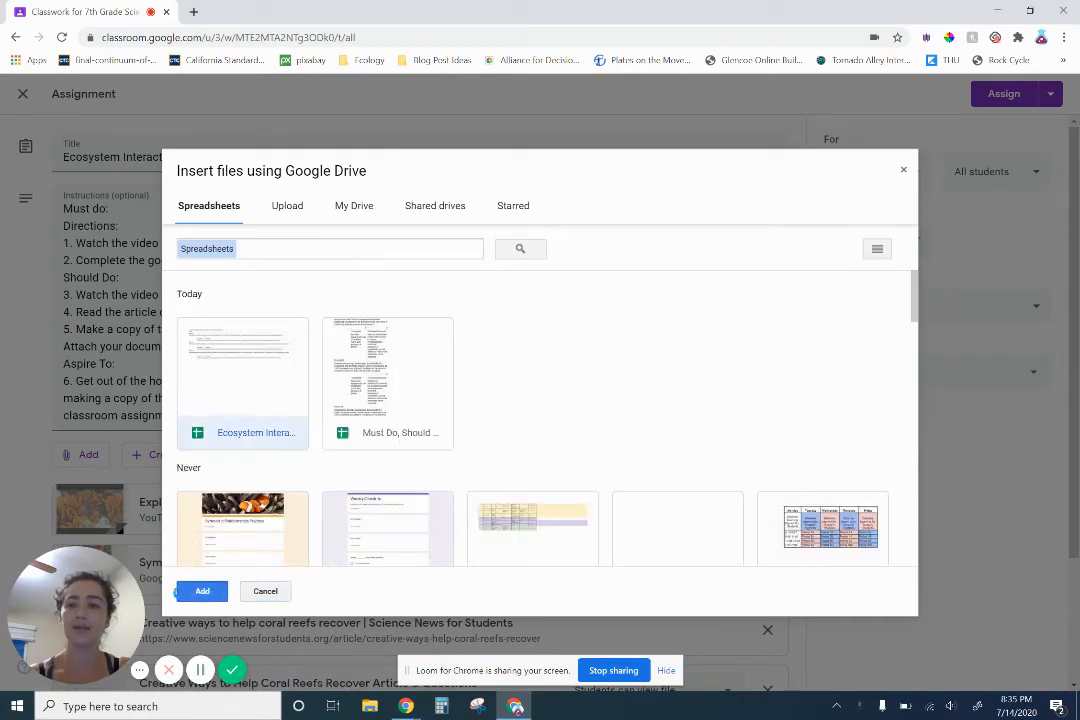
left_click(178, 592)
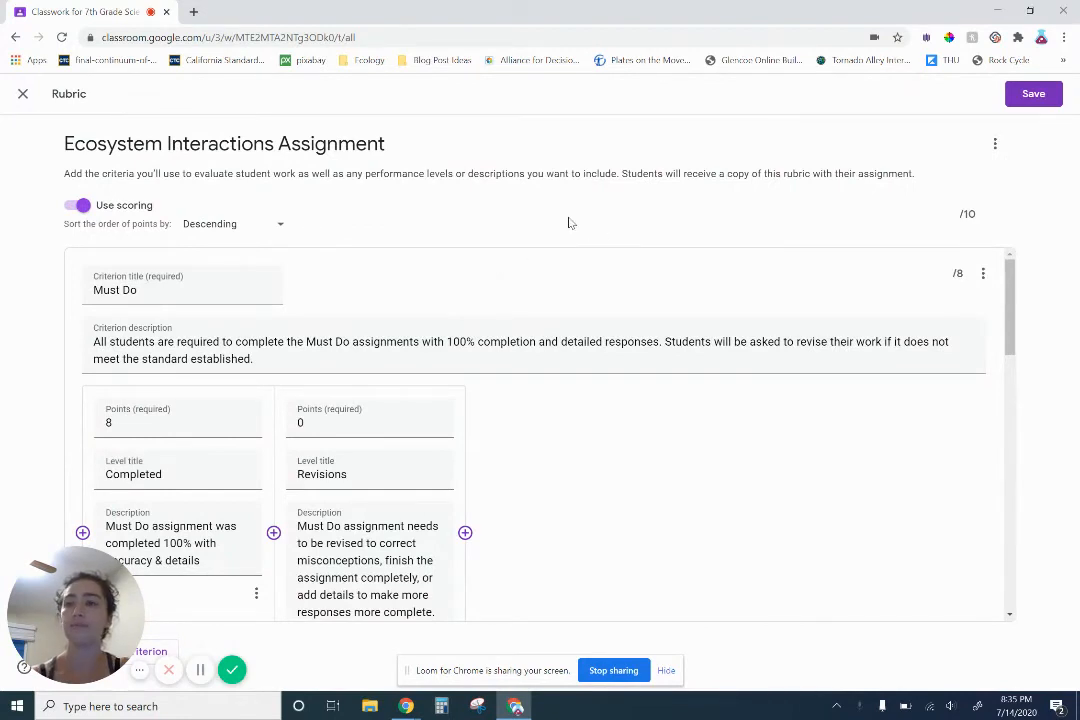
scroll(562, 500, "down", 9)
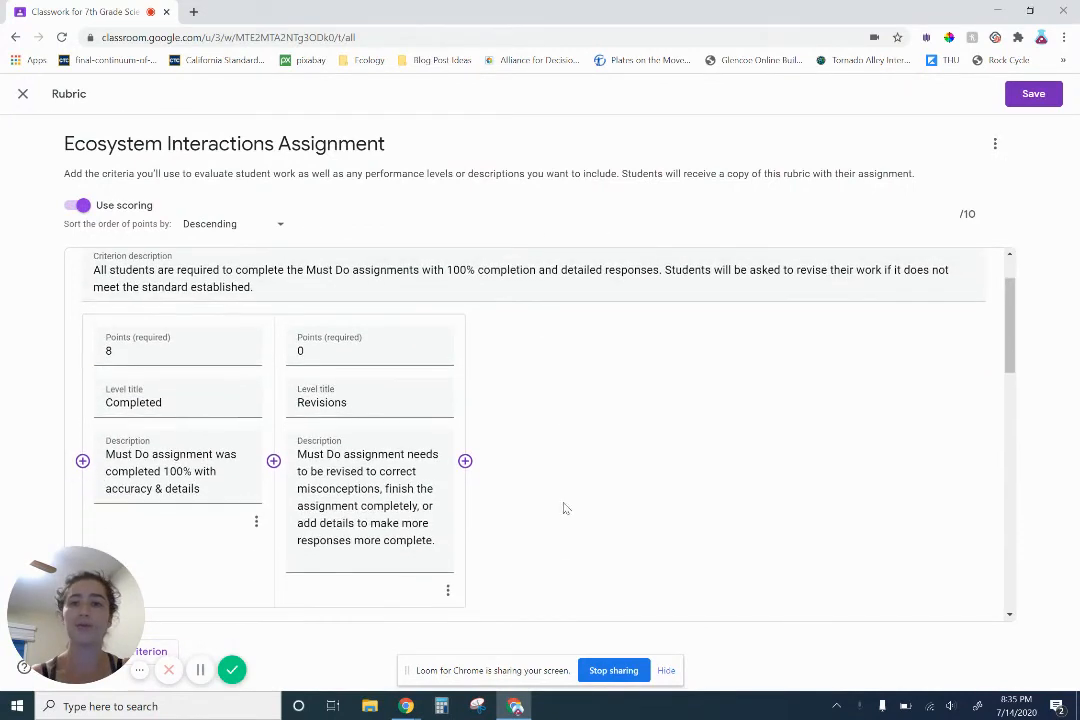
scroll(643, 482, "up", 9)
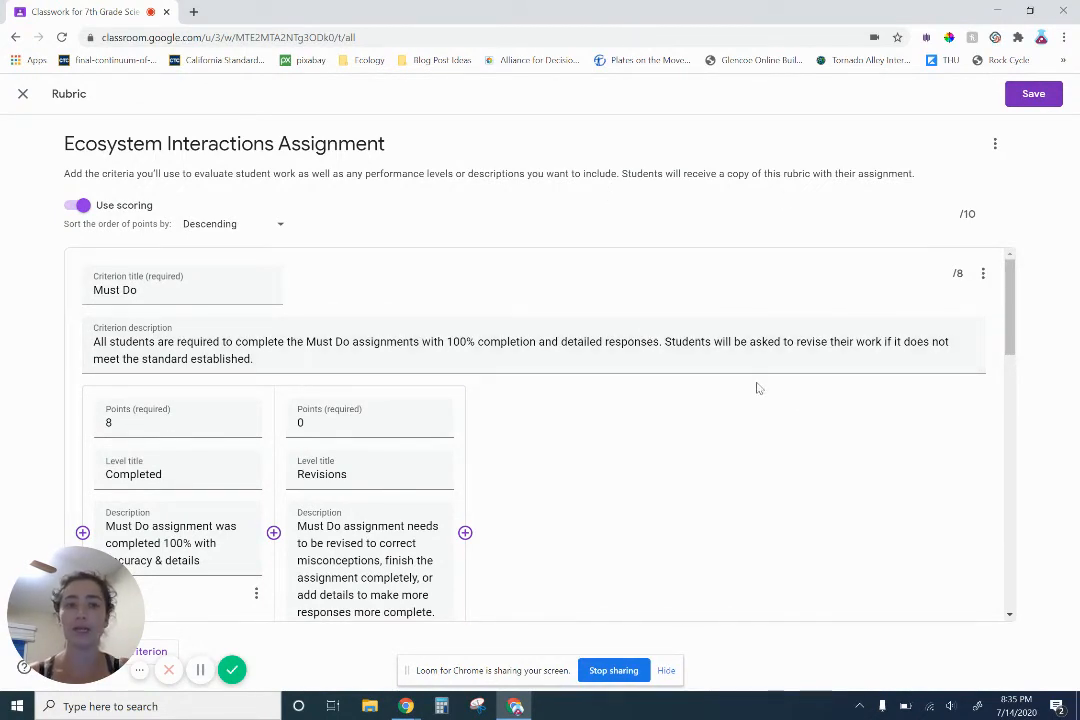
left_click(1033, 93)
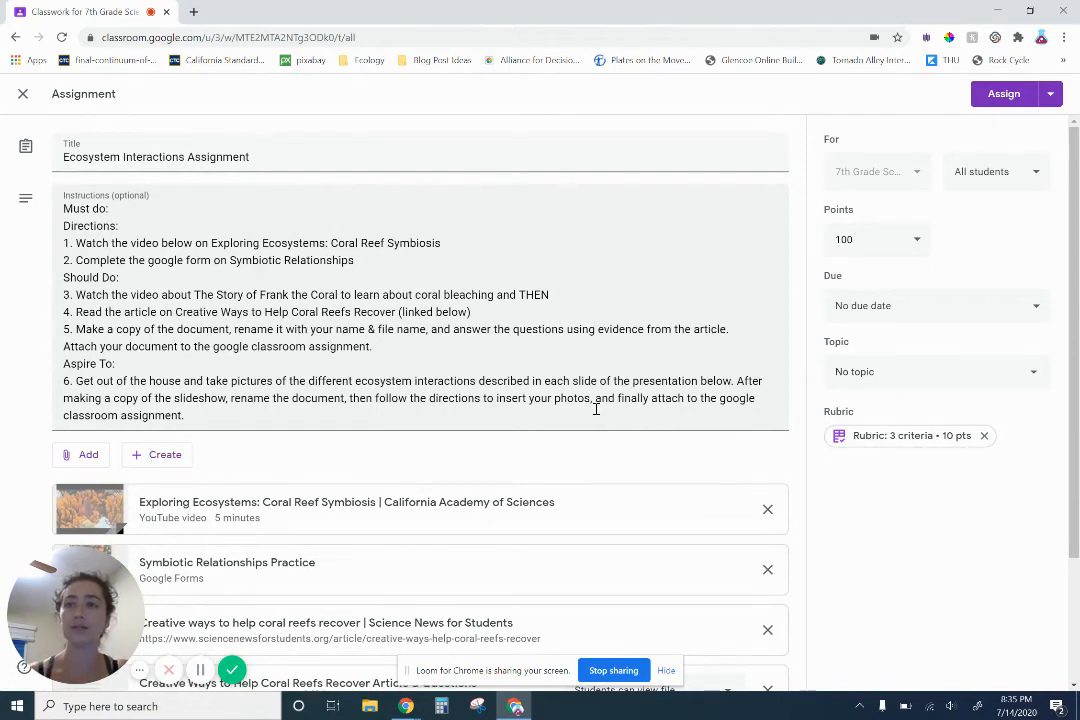
- Leave the assignment draft and open the turned-in Google Slides submission from the posted Ecosystem Interactions Assignment
left_click(20, 93)
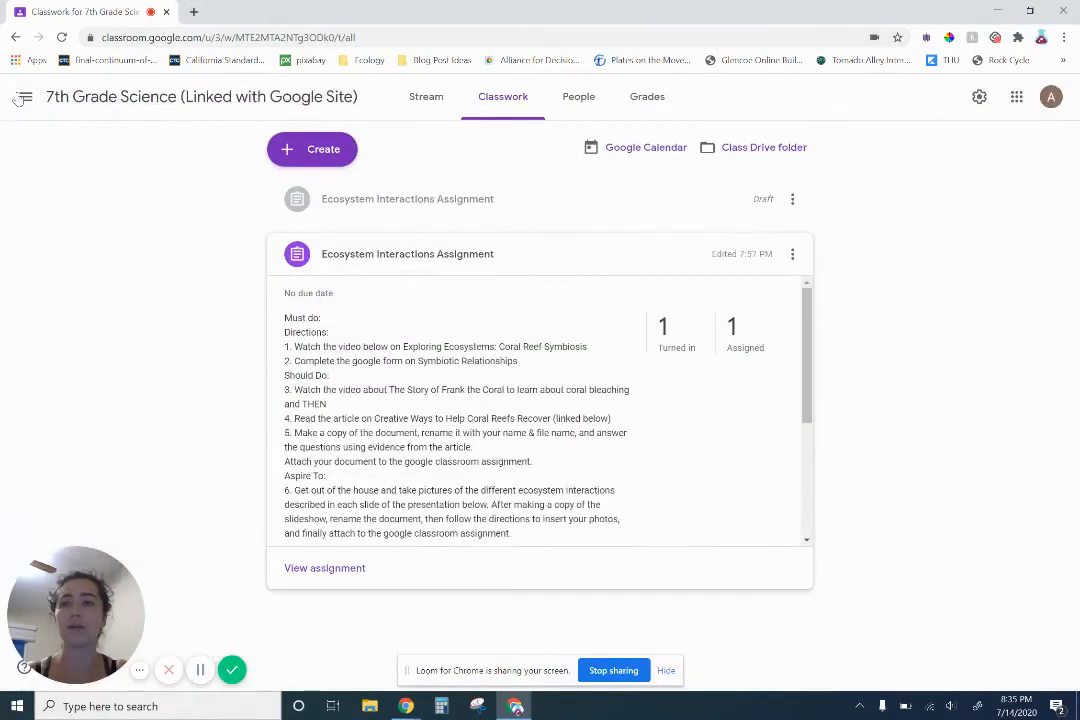
left_click(330, 568)
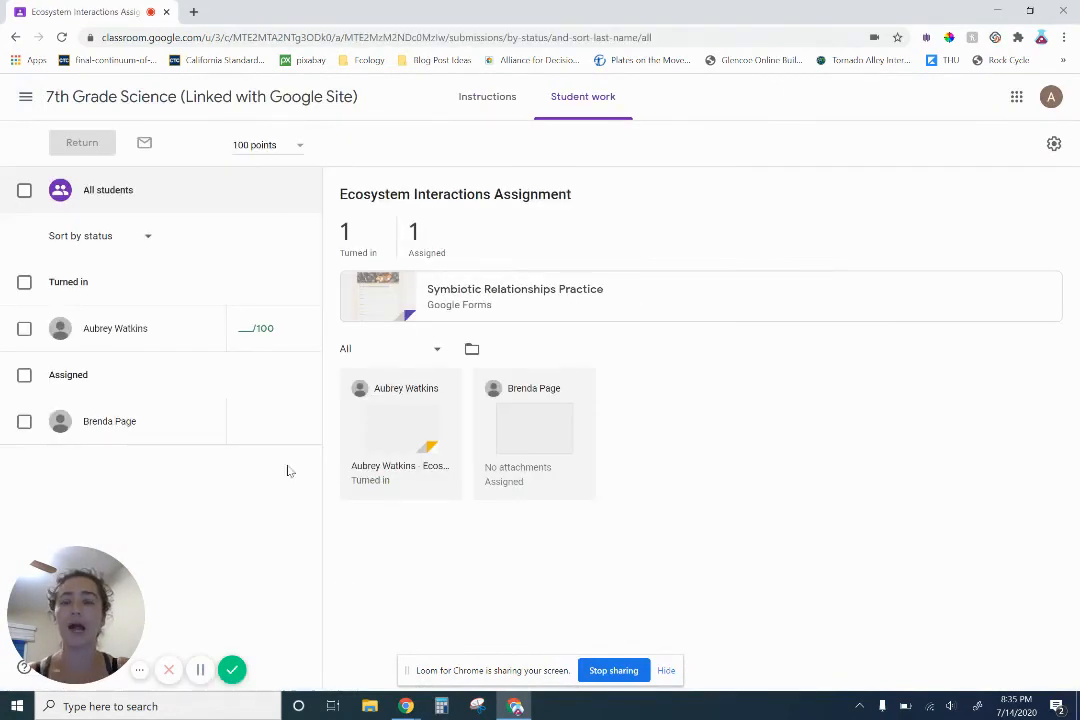
left_click(146, 348)
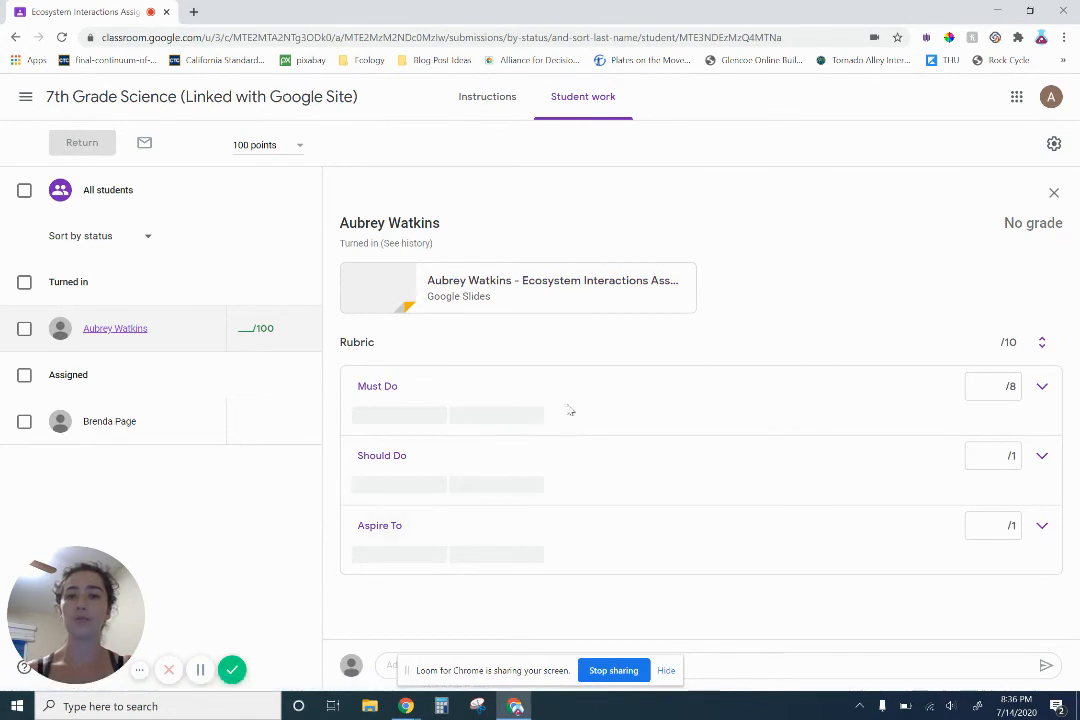
left_click(470, 297)
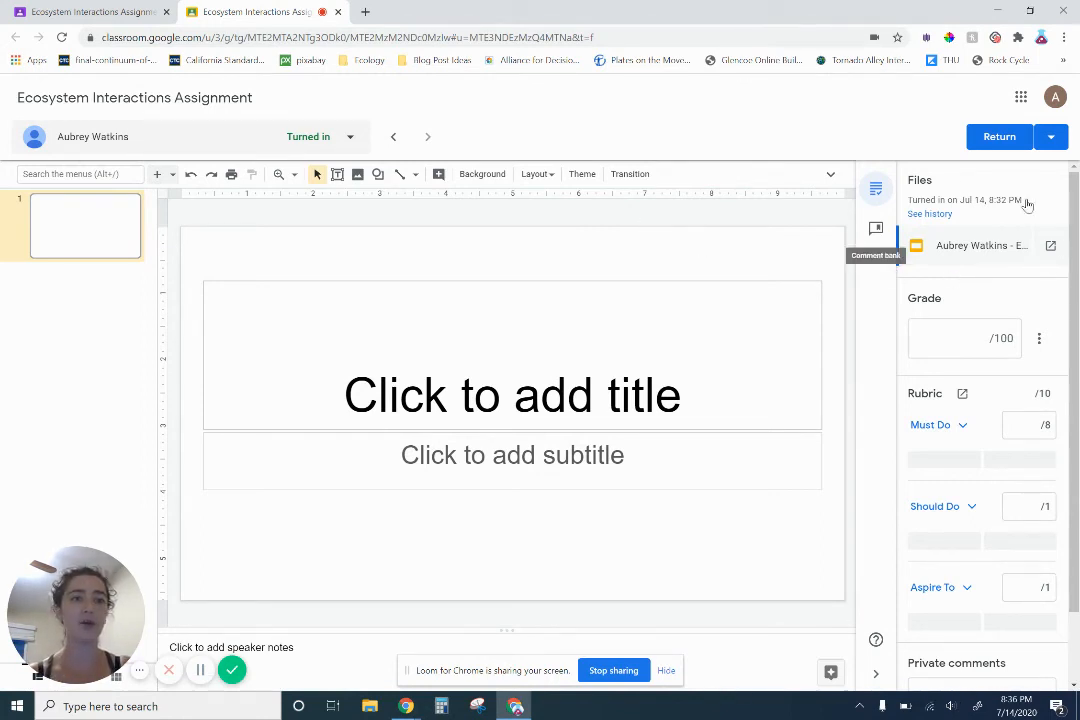
- Grade the submission's Must Do criterion as Completed for 8 points, and collapse the criterion
left_click(958, 428)
left_click(963, 429)
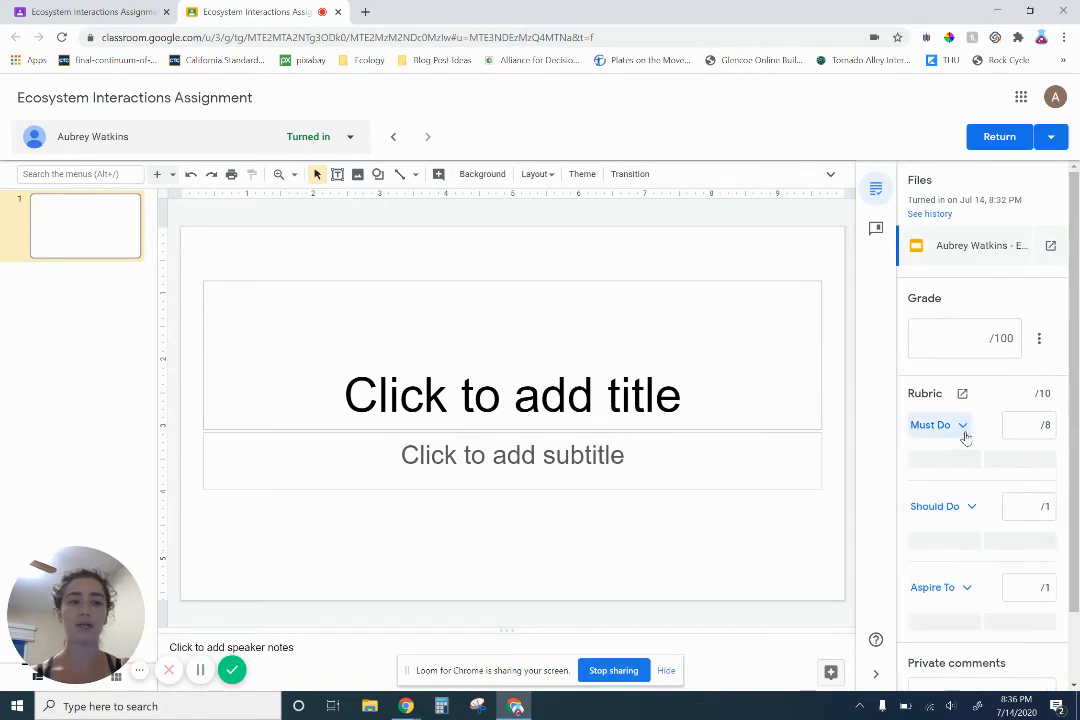
left_click(963, 429)
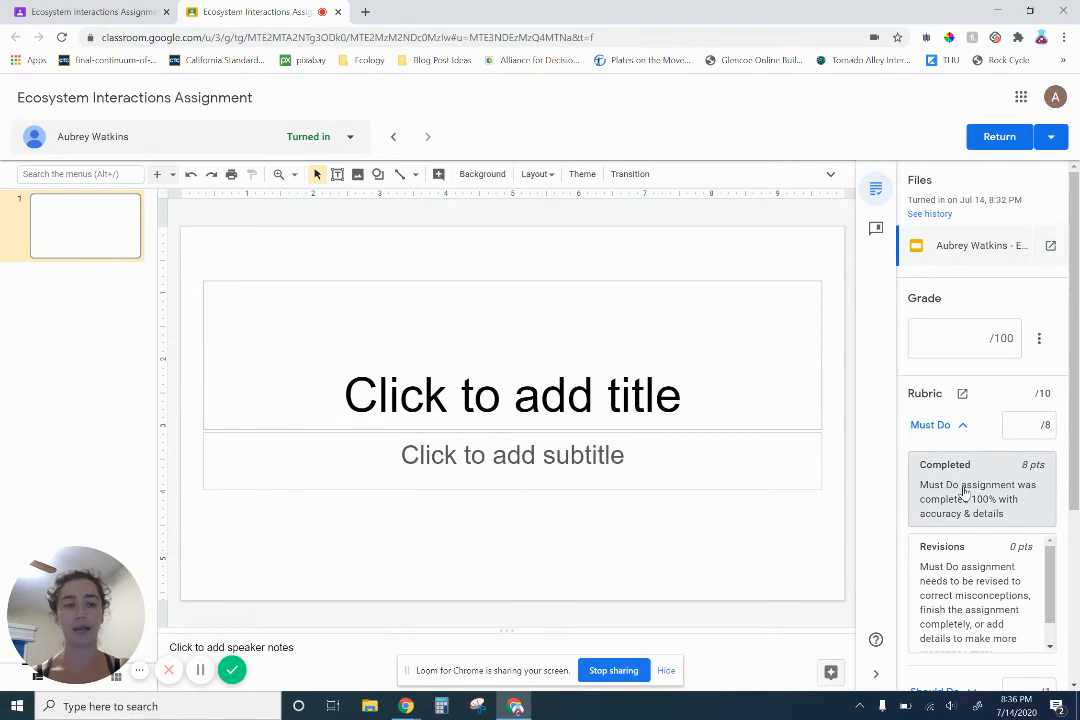
left_click(965, 490)
left_click(963, 430)
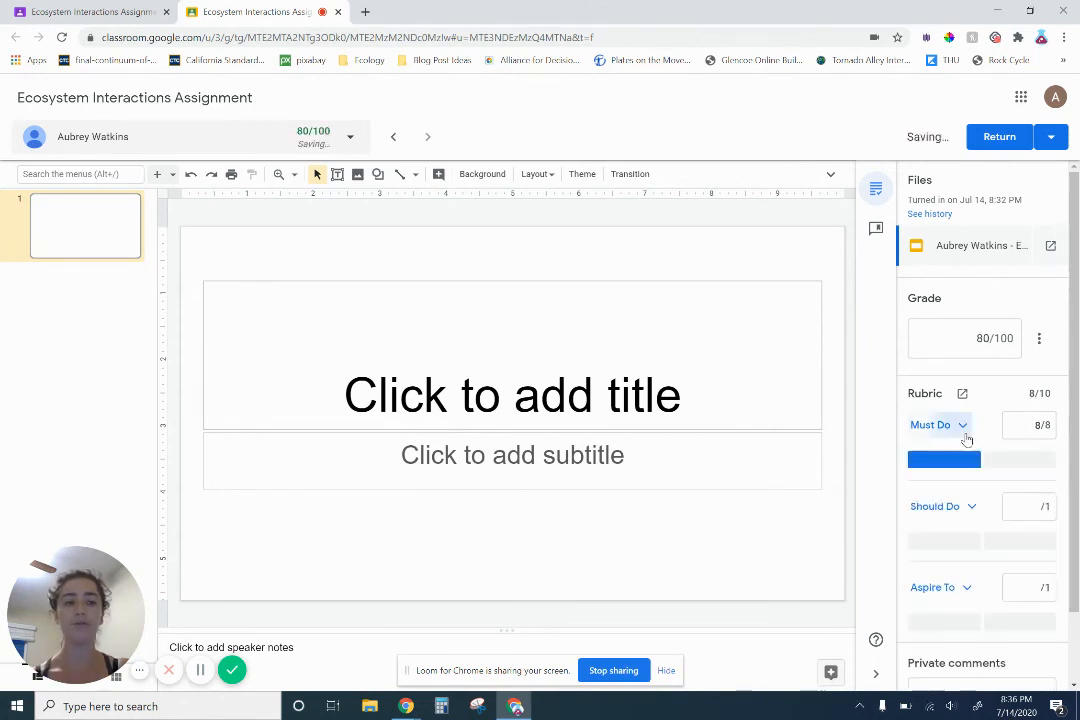